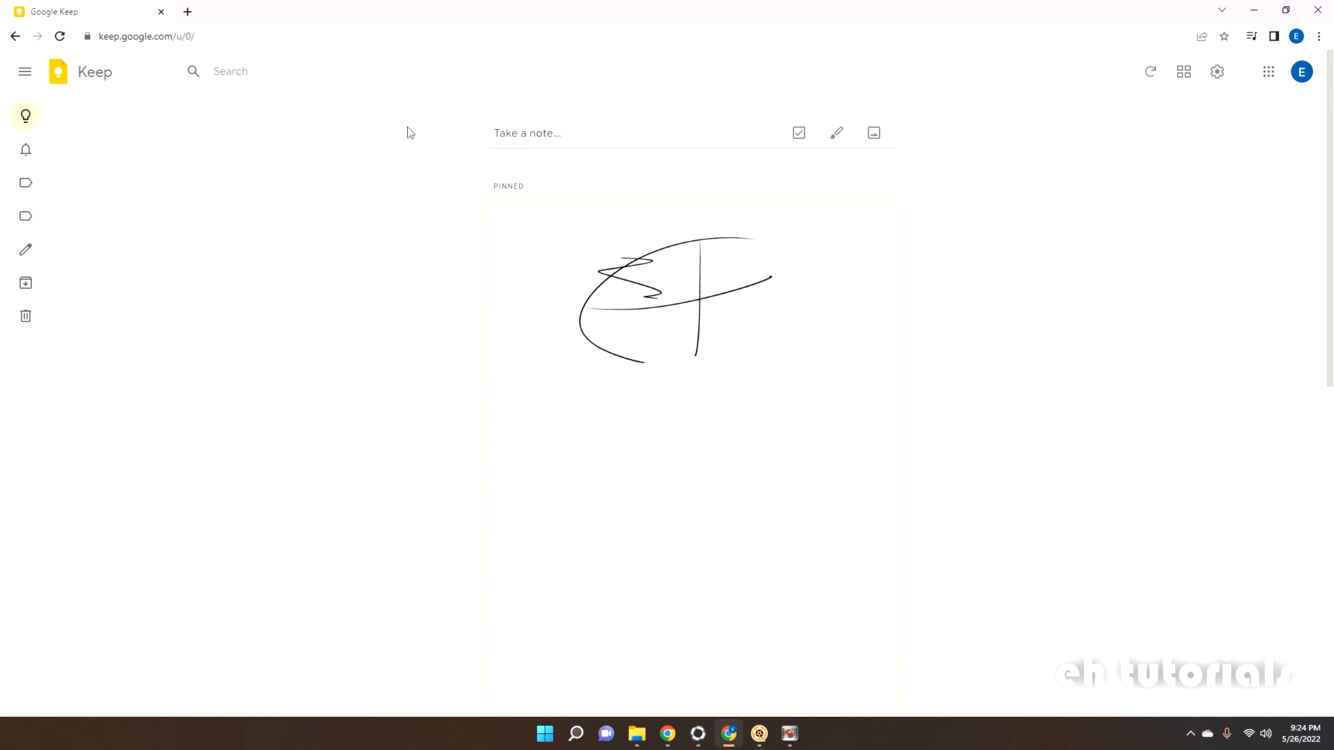
Create a new note titled "Grocery List" and show checkboxes in it.
{"action": "left_click", "coordinate": [579, 135]}
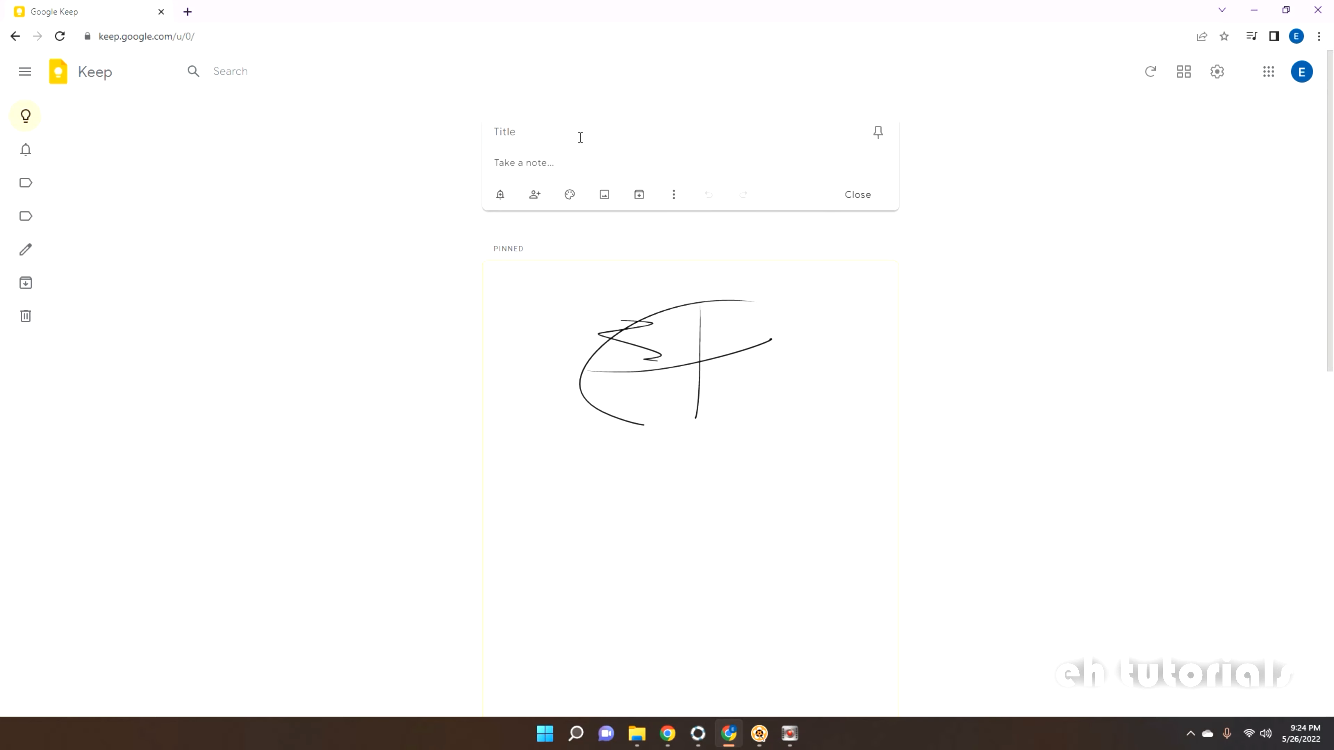
{"action": "left_click", "coordinate": [566, 131]}
{"action": "type", "text": "Grocery List"}
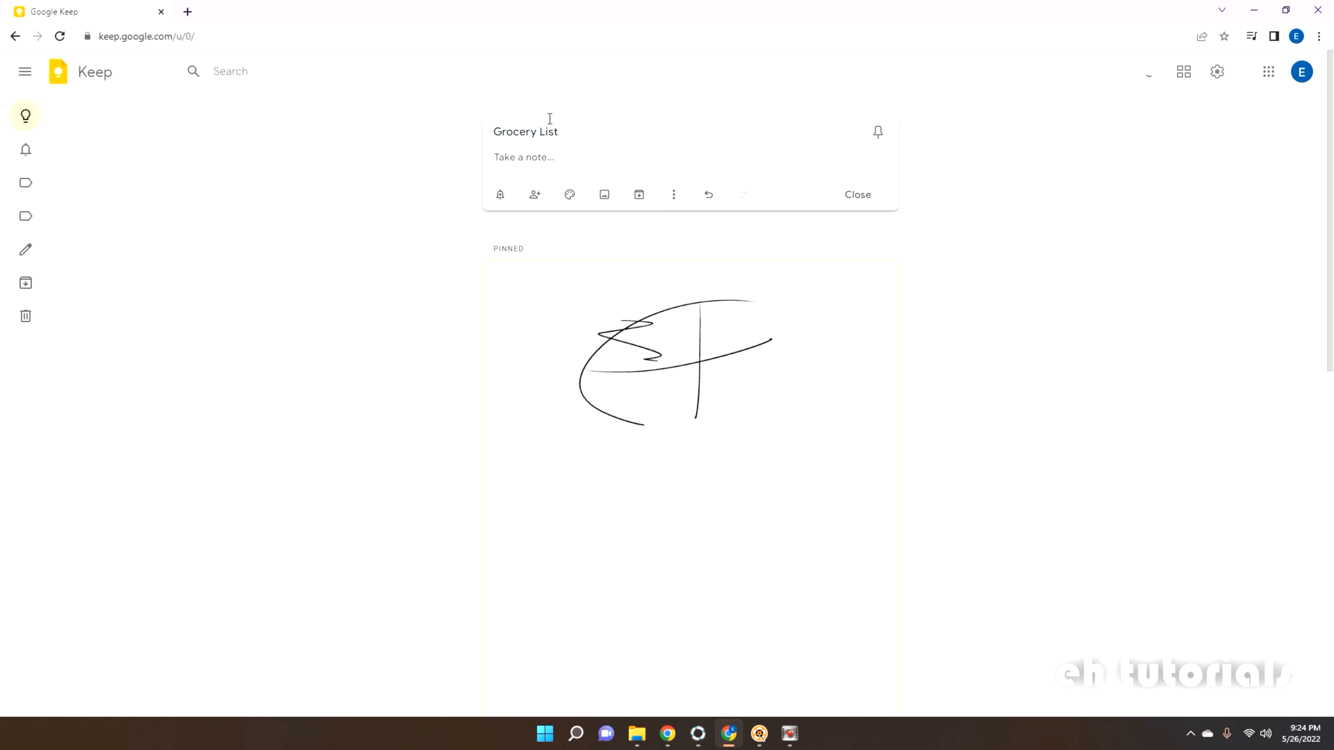
{"action": "left_click", "coordinate": [674, 199]}
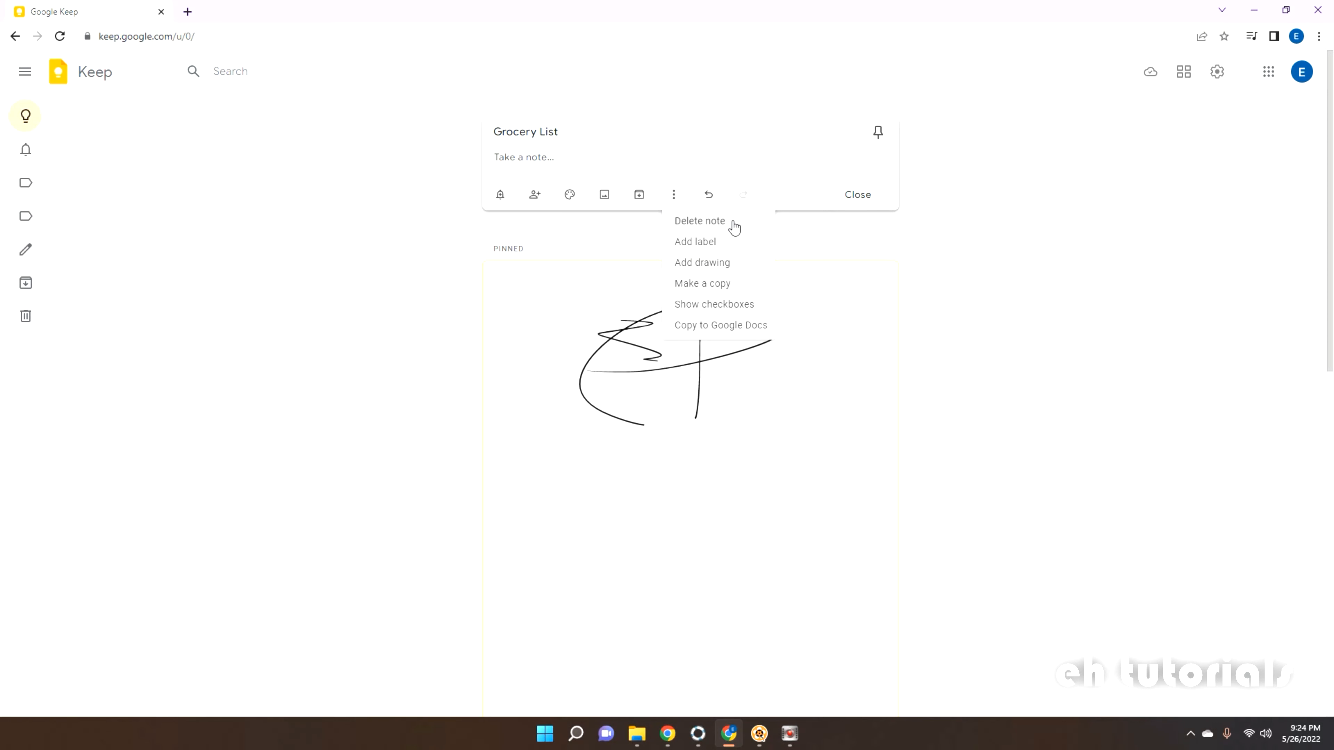
{"action": "left_click", "coordinate": [736, 310]}
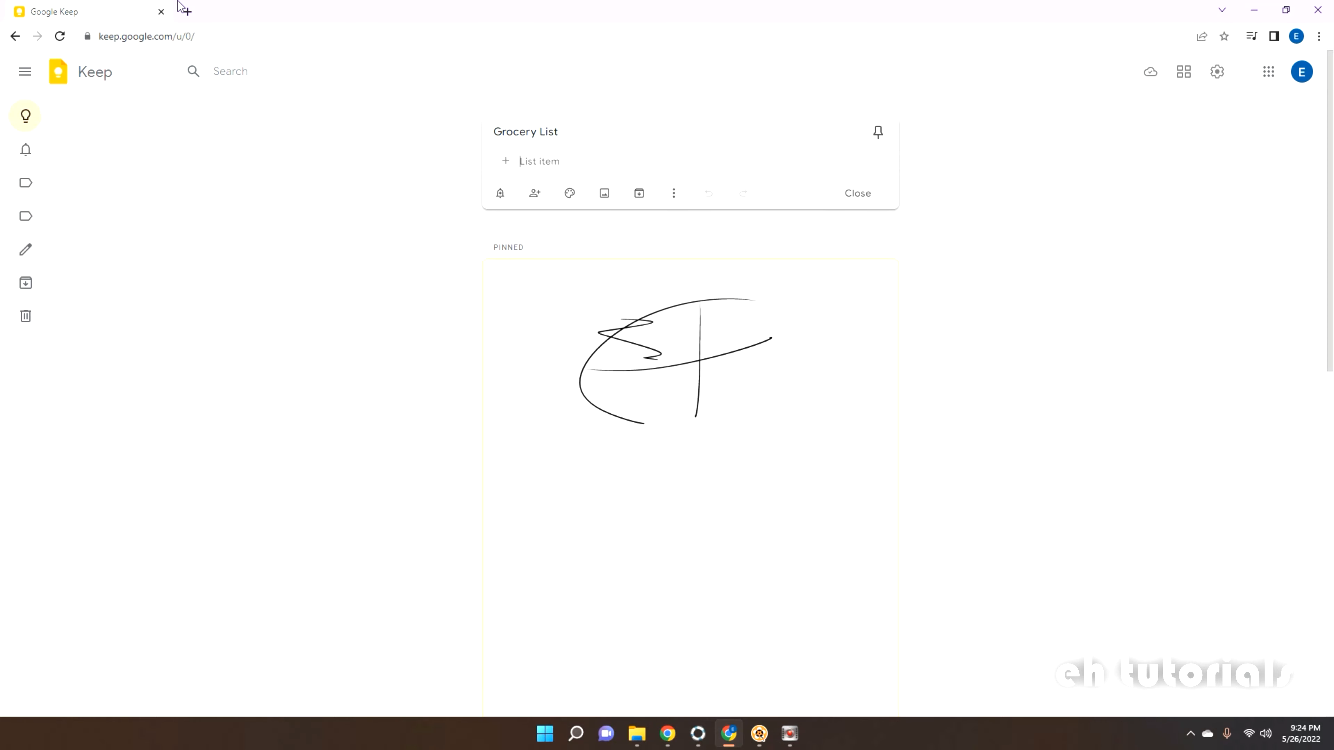
Add "Celery" and "Sugar" as the first two checklist items of the Grocery List note.
{"action": "type", "text": "Celery"}
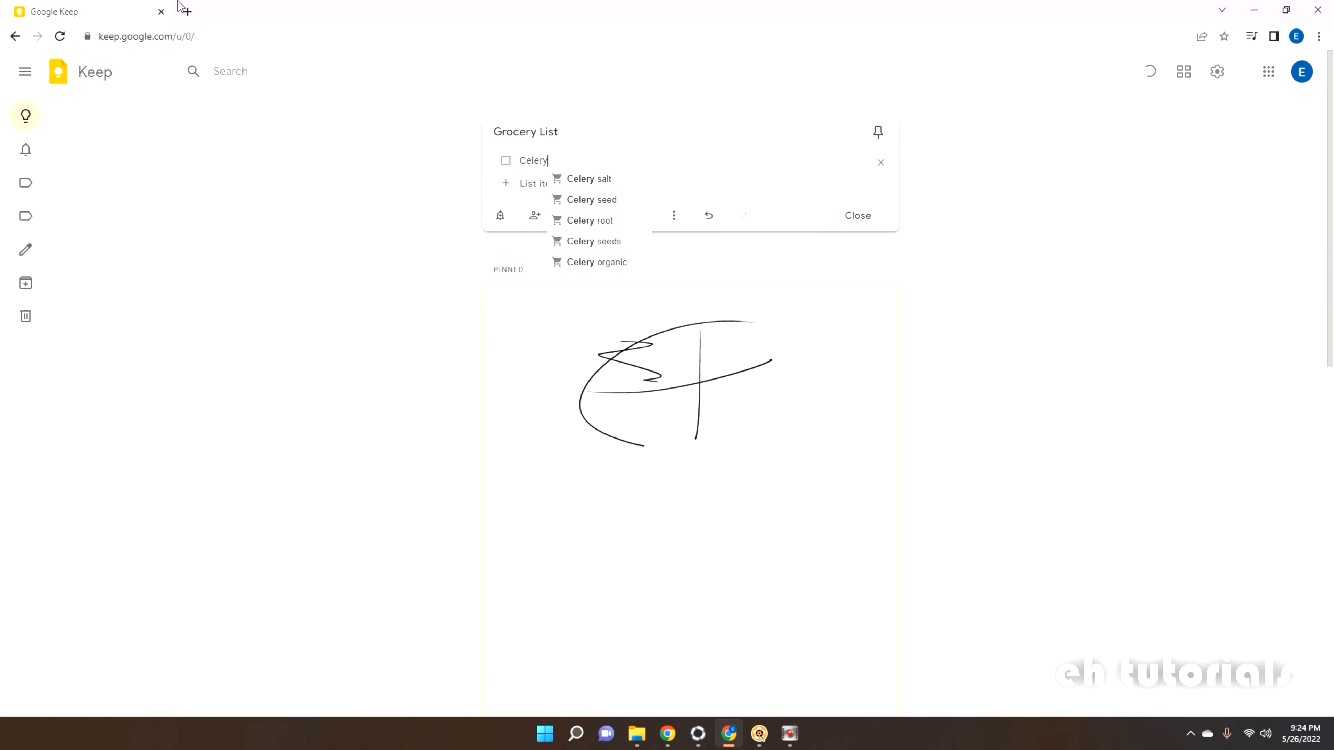
{"action": "key", "text": "BackSpace"}
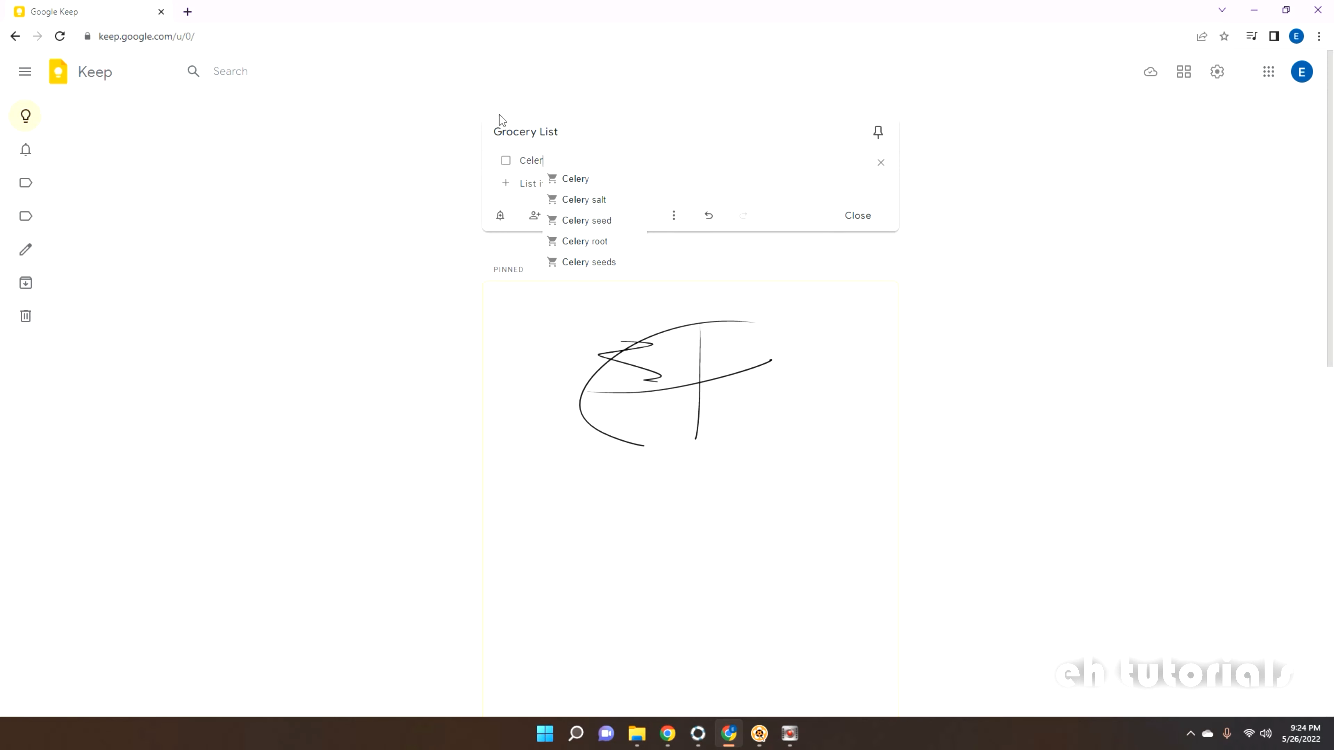
{"action": "left_click", "coordinate": [578, 181]}
{"action": "left_click", "coordinate": [554, 184]}
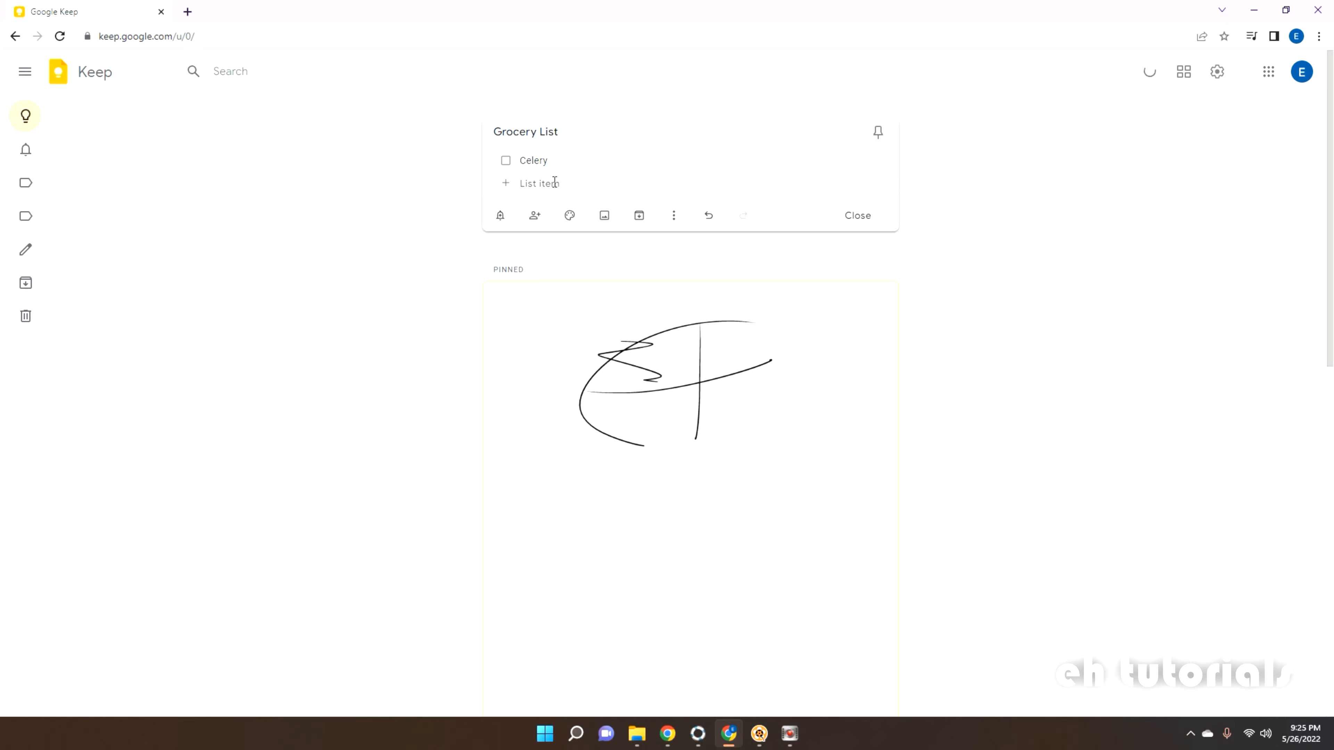
{"action": "type", "text": "Sugar"}
{"action": "key", "text": "Return"}
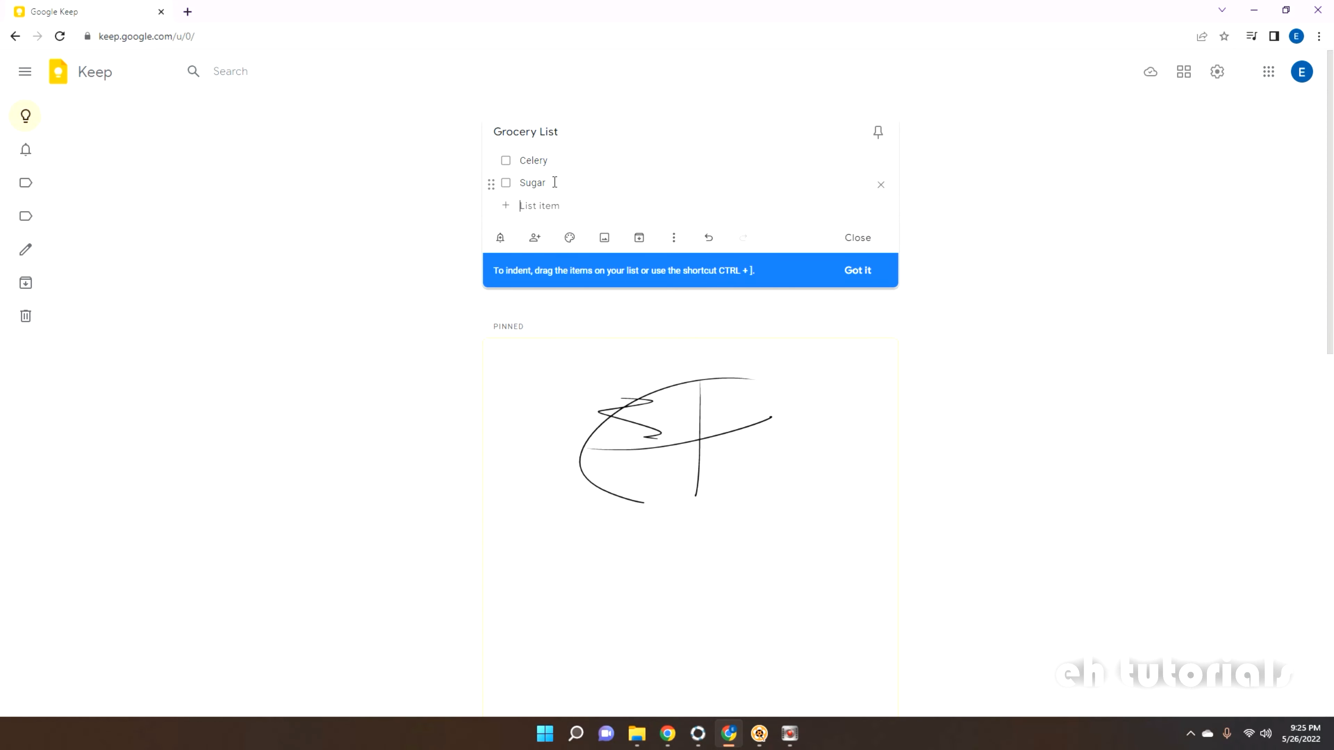
Add "Ice cream" and "Sodas" to the checklist from the grocery suggestions and dismiss the indent tip.
{"action": "type", "text": "Ic"}
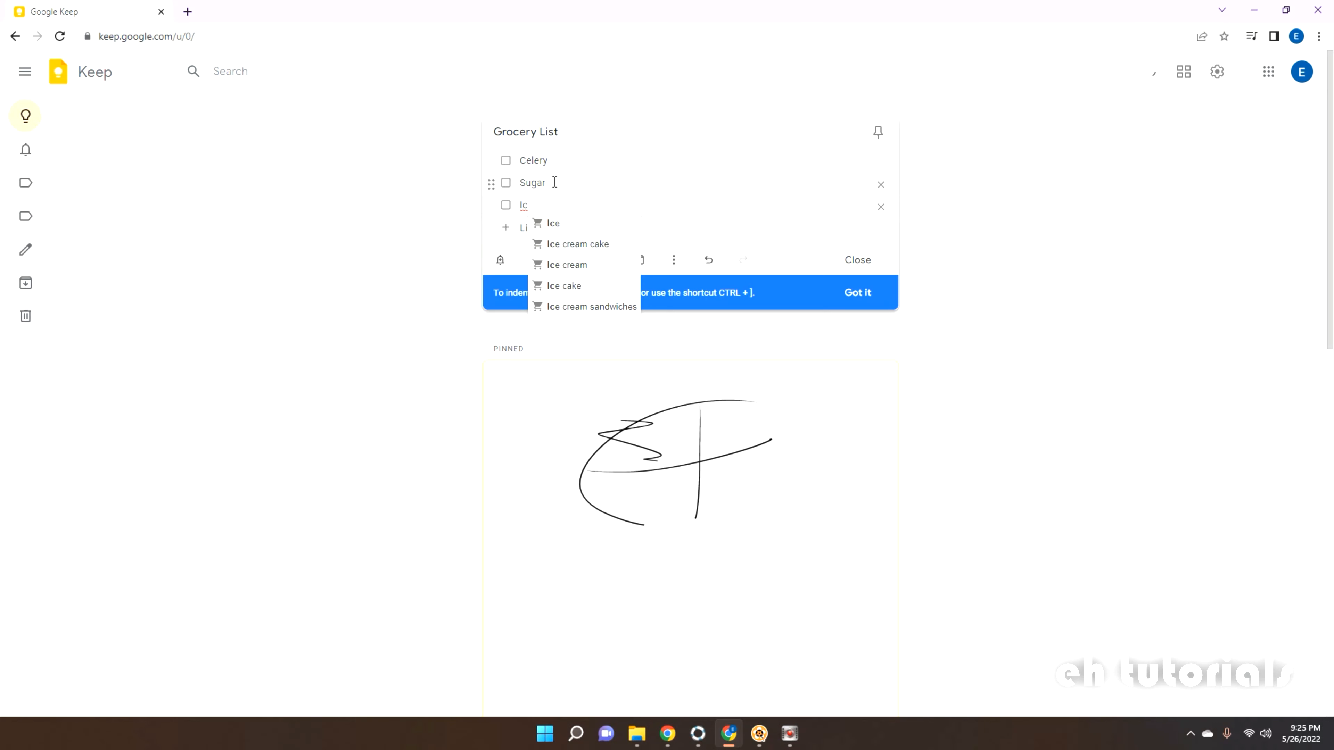
{"action": "left_click", "coordinate": [568, 265]}
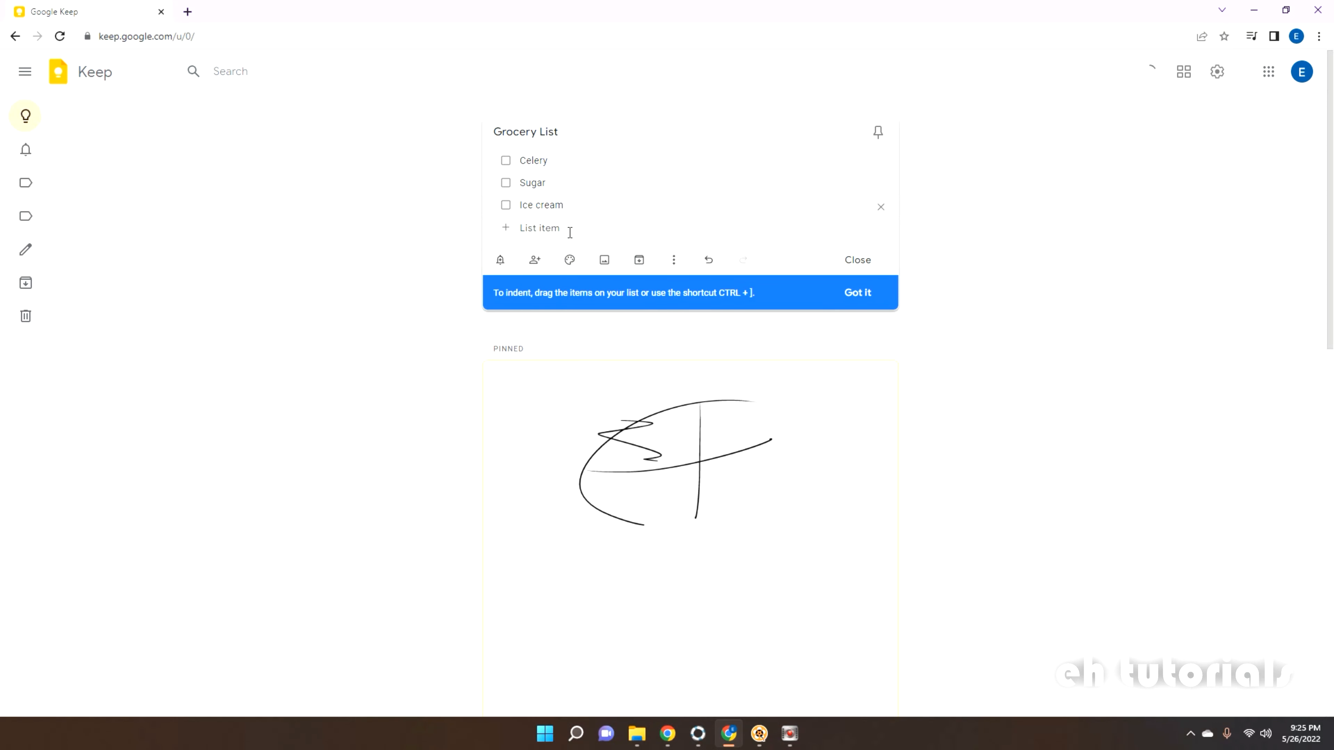
{"action": "left_click", "coordinate": [600, 231]}
{"action": "type", "text": "Soda"}
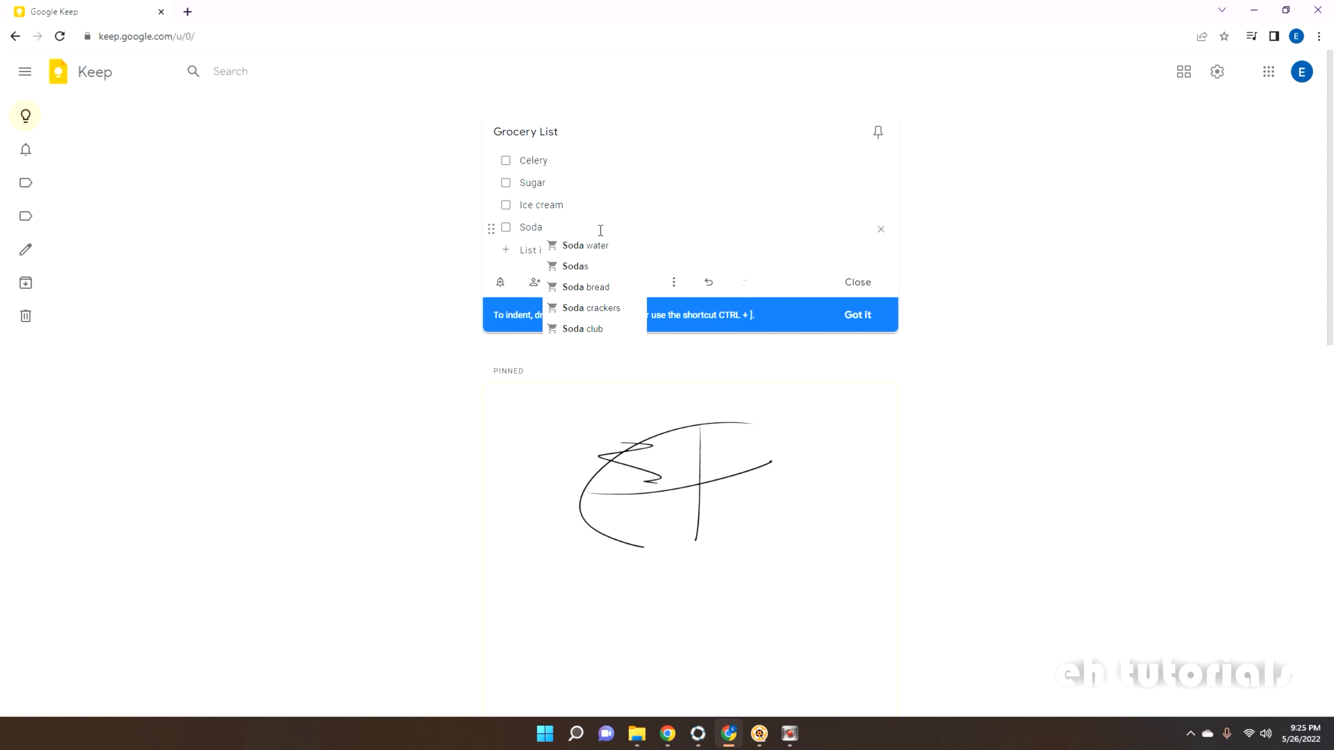
{"action": "left_click", "coordinate": [575, 267]}
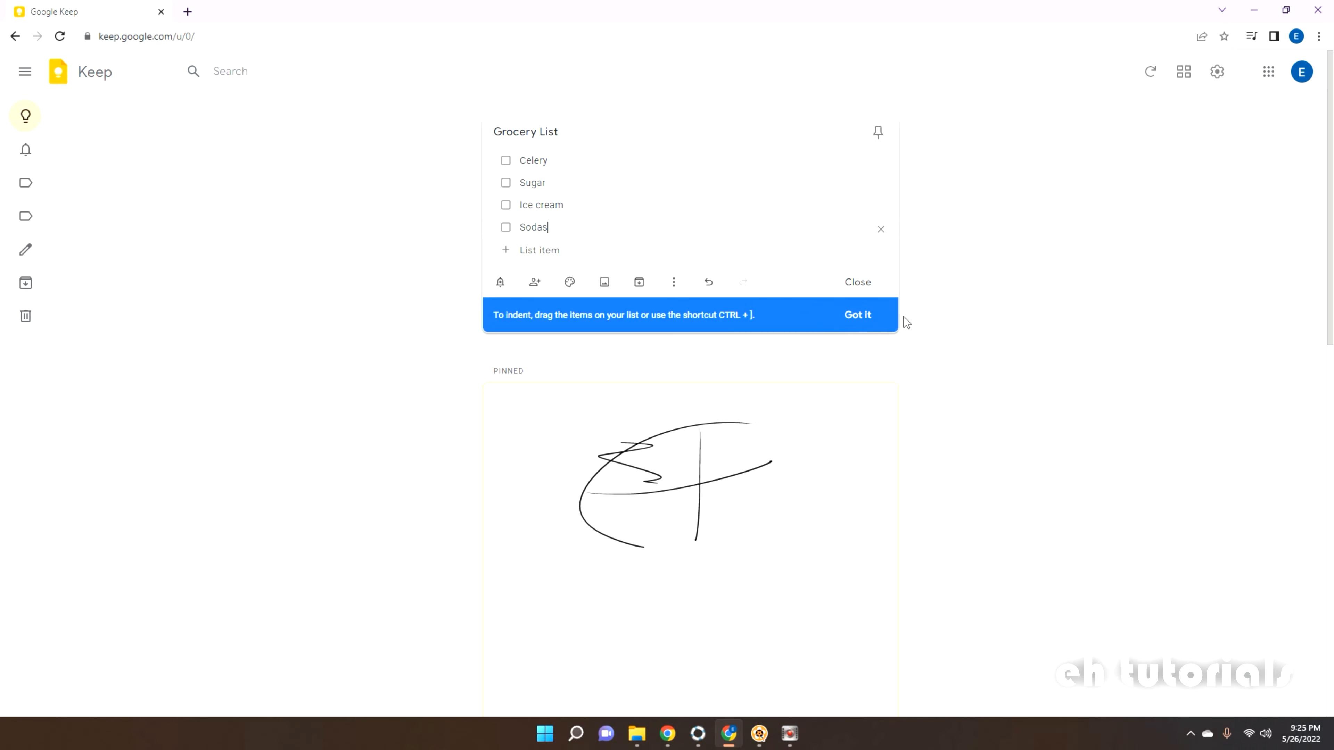
{"action": "left_click", "coordinate": [849, 322]}
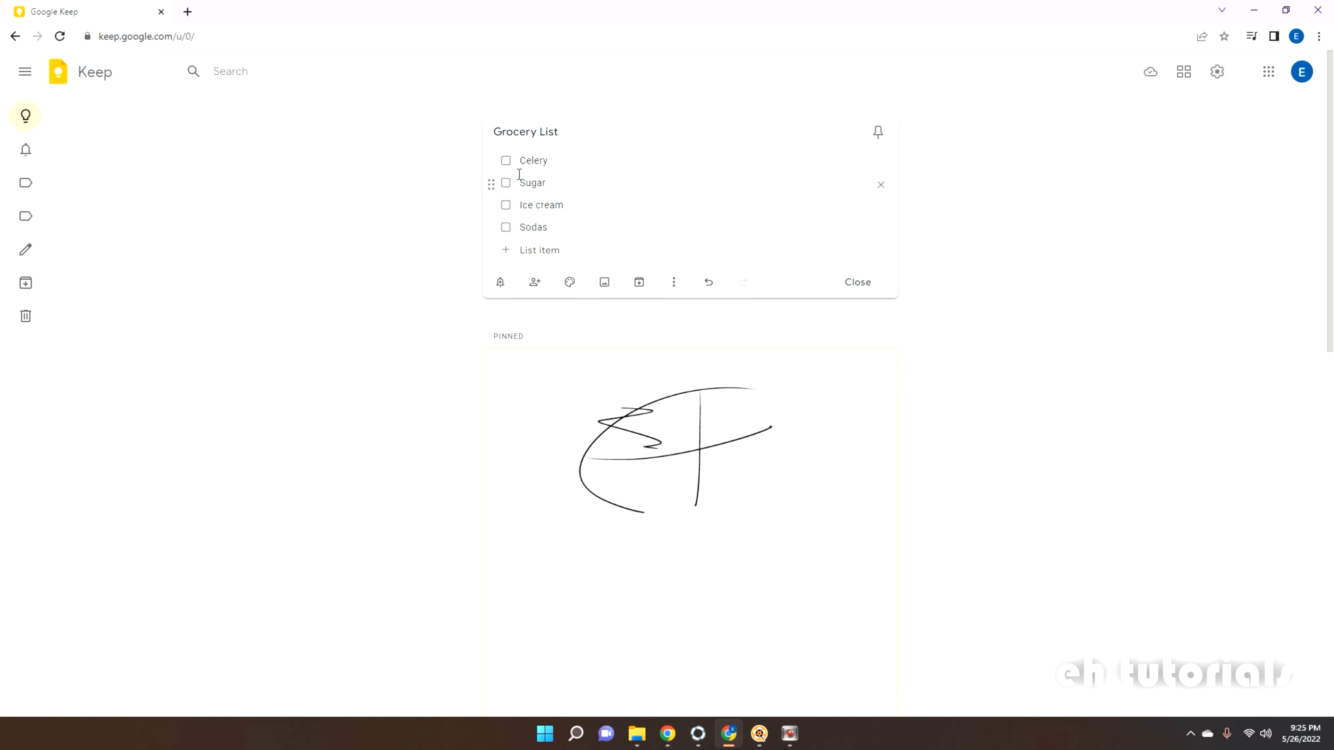
Check off the Celery item and uncheck it again from the completed items.
{"action": "left_click", "coordinate": [506, 161]}
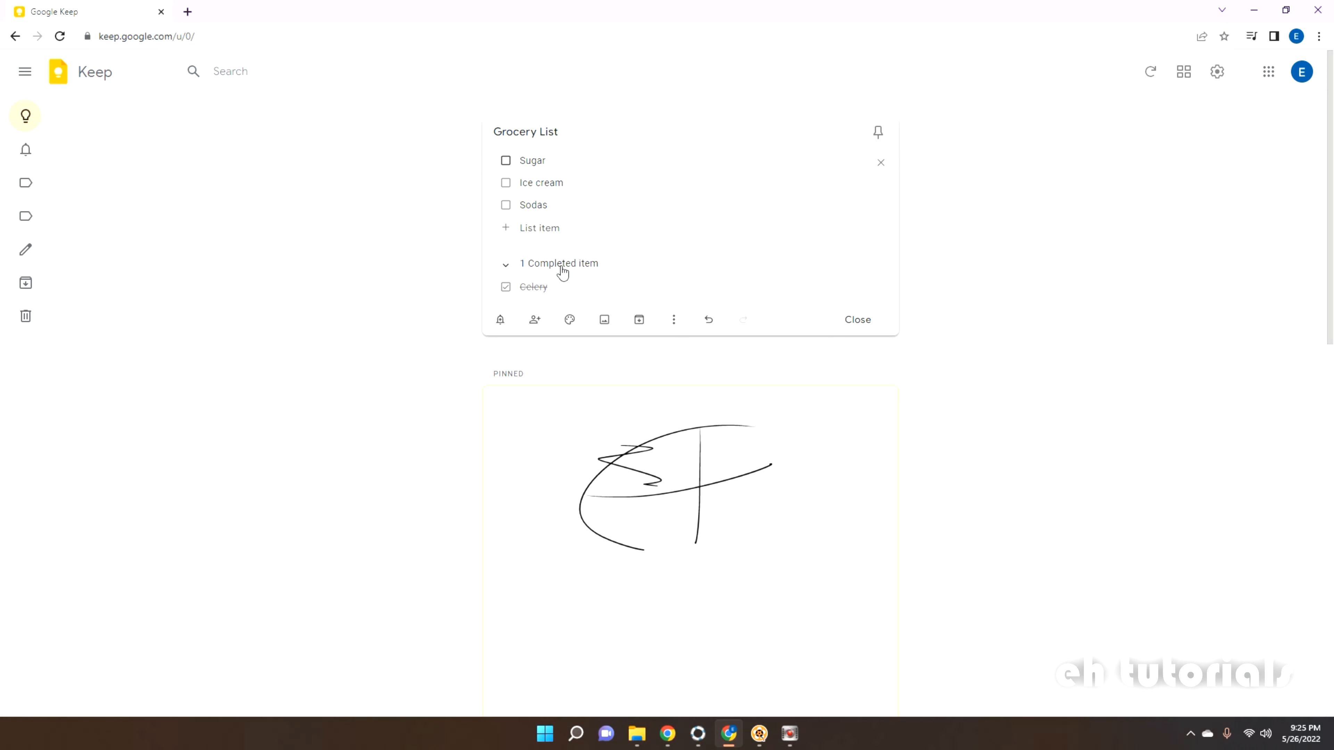
{"action": "left_click", "coordinate": [505, 287]}
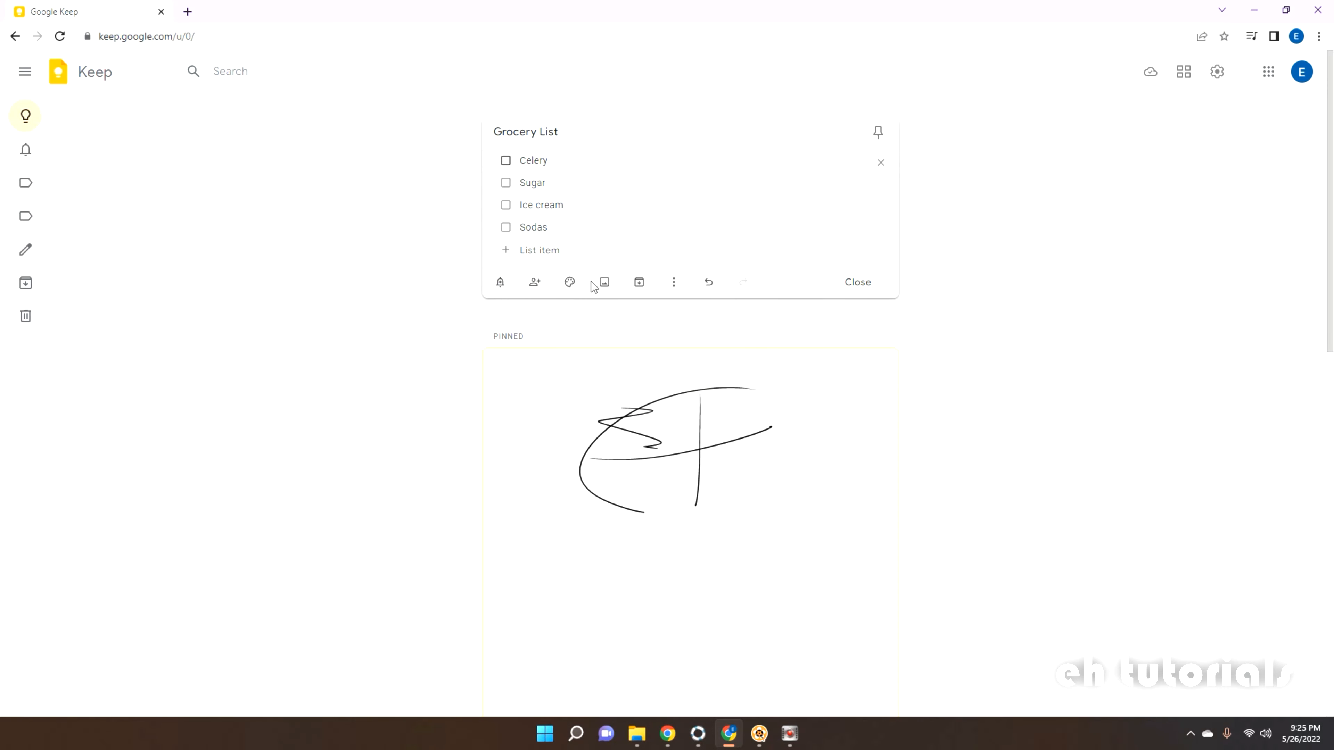
Color the Grocery List note light cyan with the default background image setting, and close the note.
{"action": "left_click", "coordinate": [571, 282]}
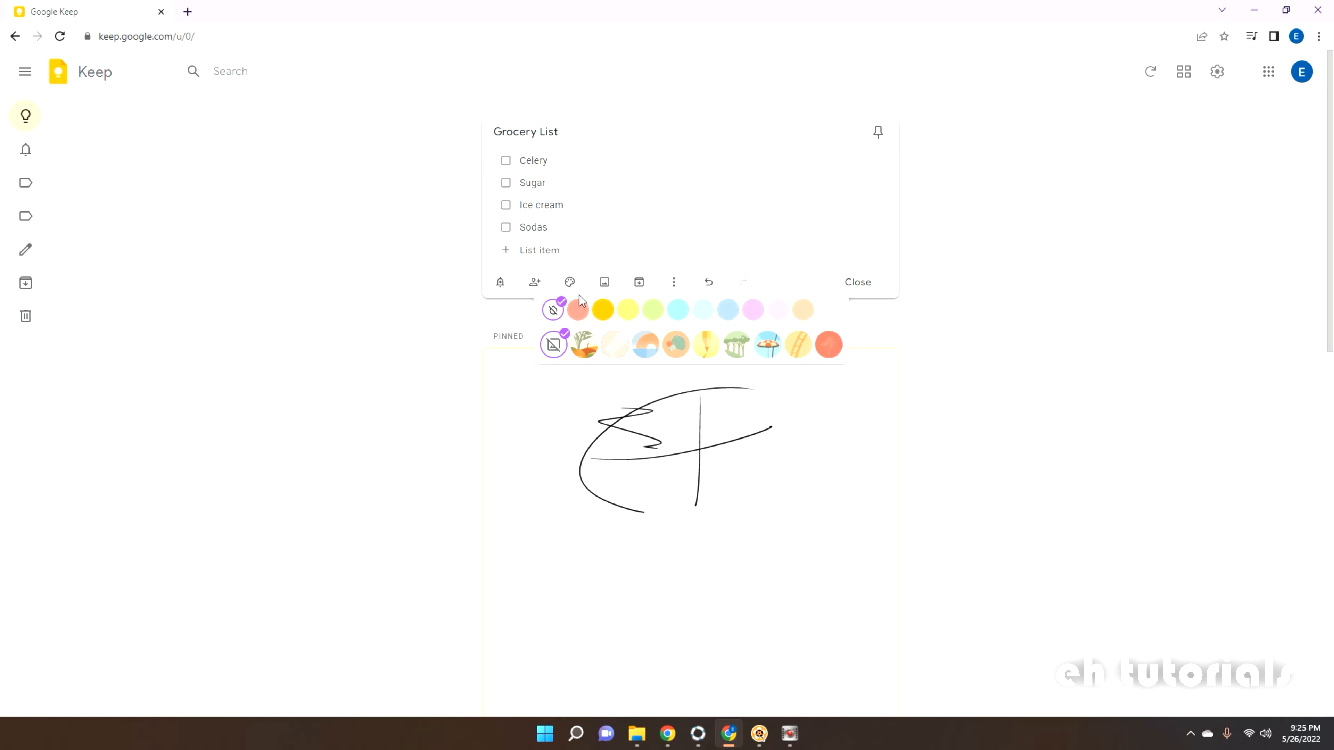
{"action": "left_click", "coordinate": [627, 309]}
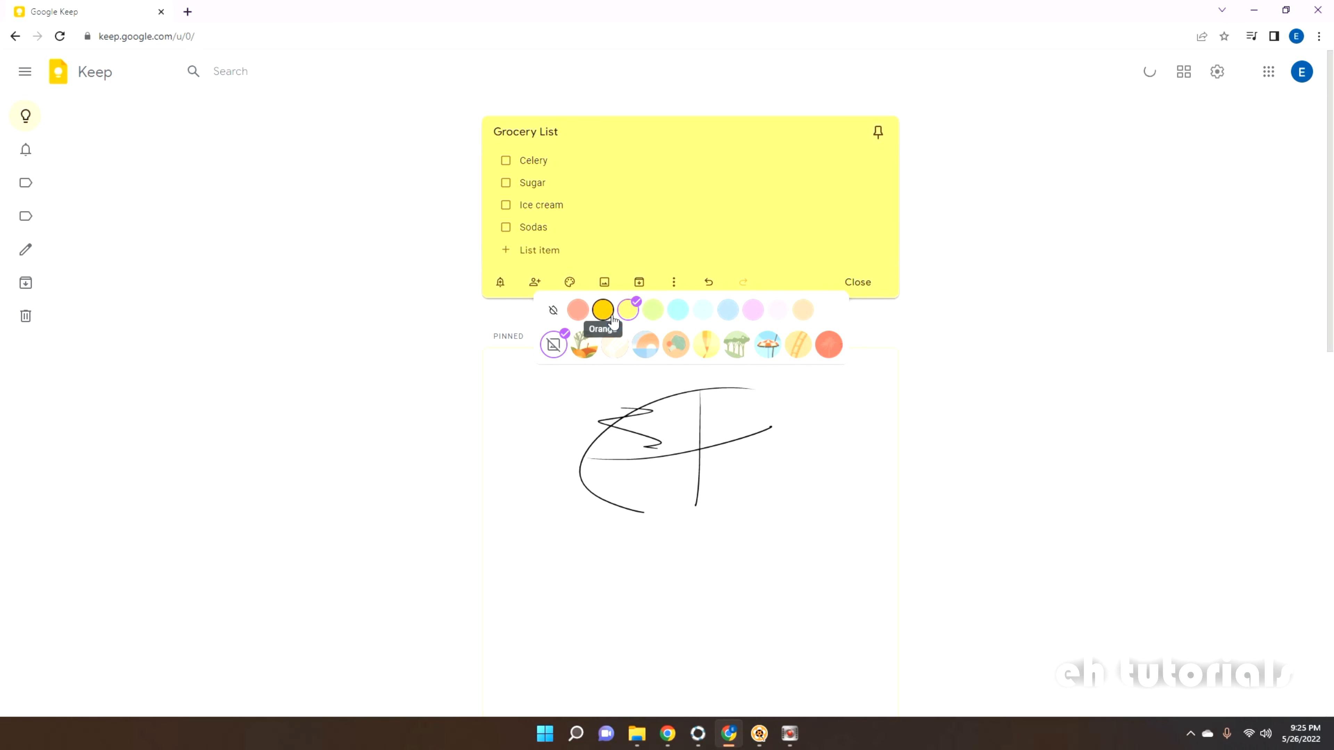
{"action": "left_click", "coordinate": [613, 319]}
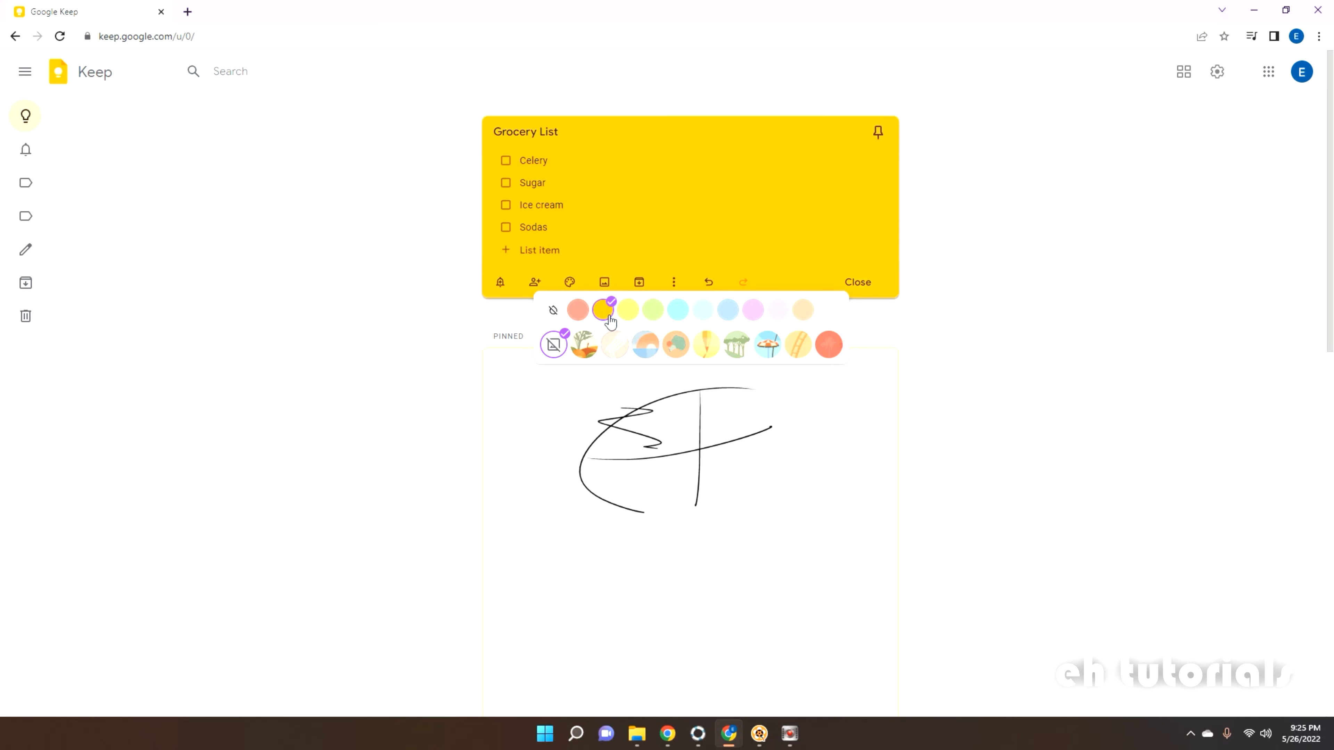
{"action": "left_click", "coordinate": [636, 313]}
{"action": "left_click", "coordinate": [678, 310]}
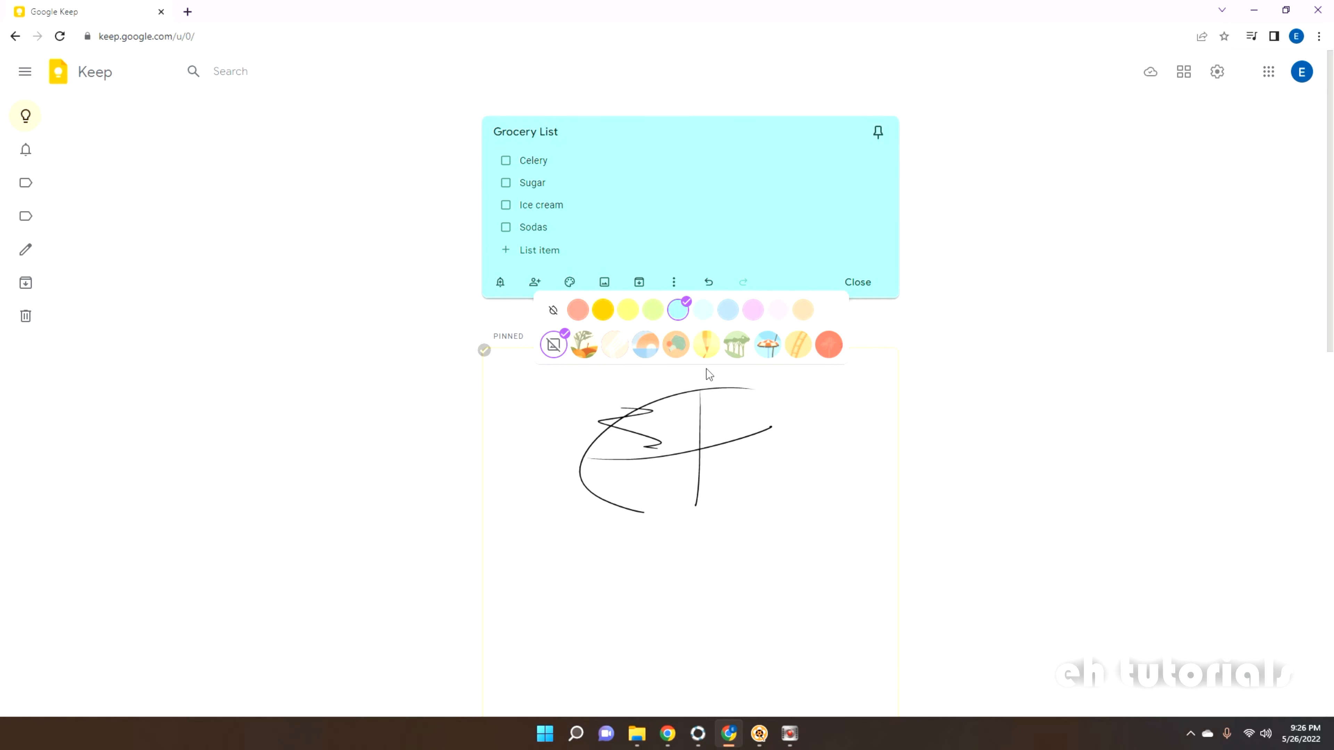
{"action": "left_click", "coordinate": [645, 347]}
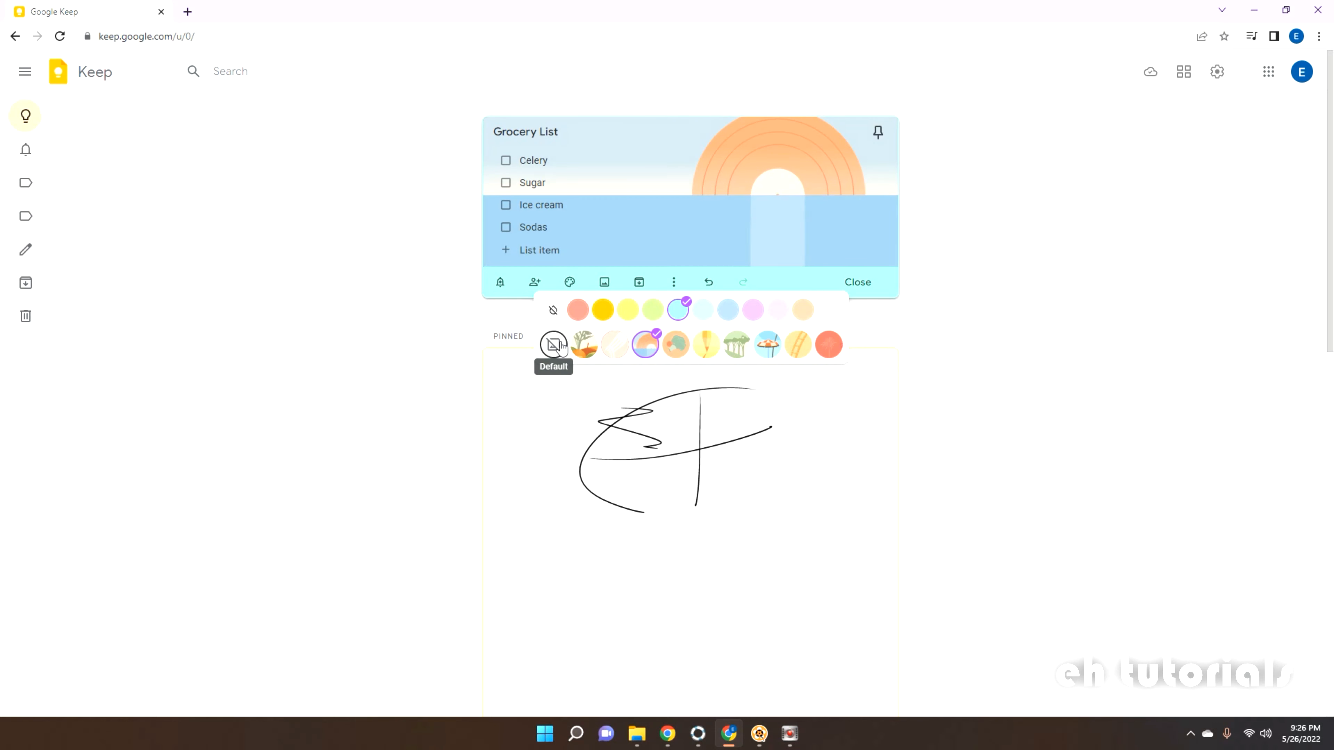
{"action": "left_click", "coordinate": [553, 345]}
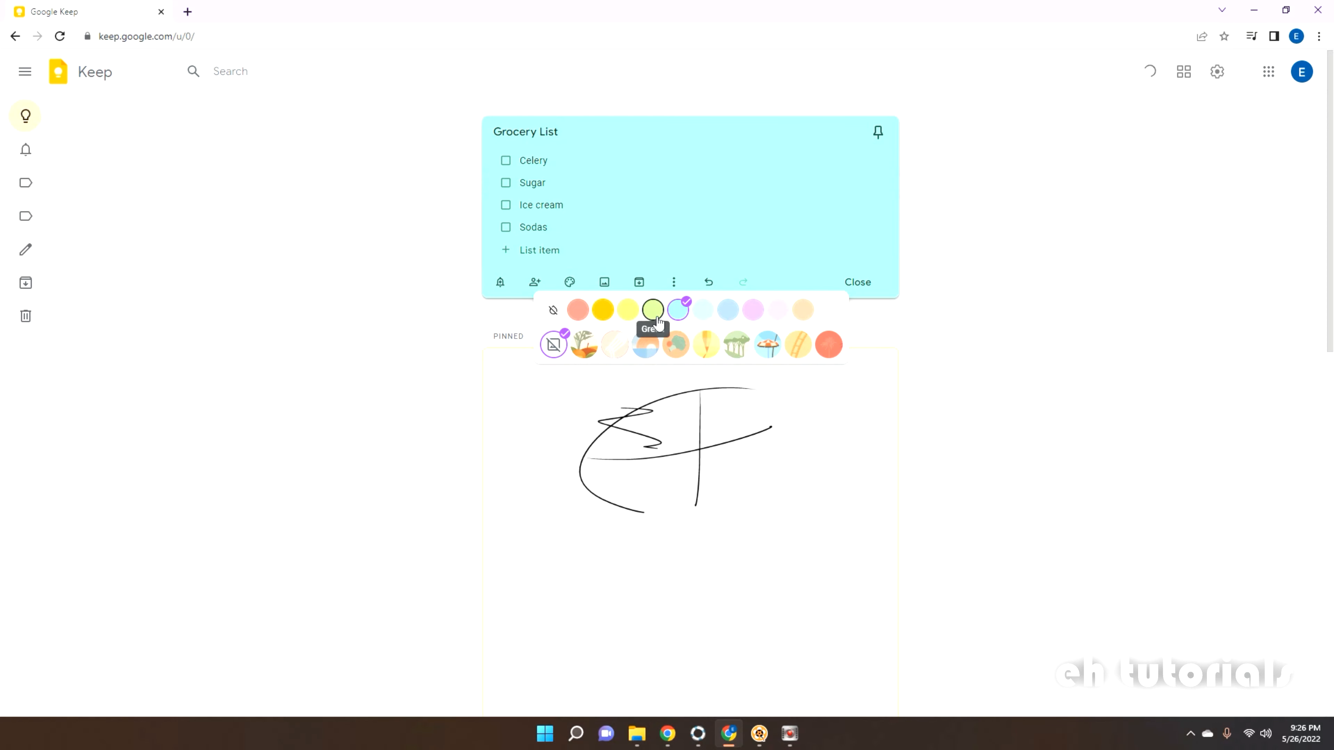
{"action": "left_click", "coordinate": [1159, 335]}
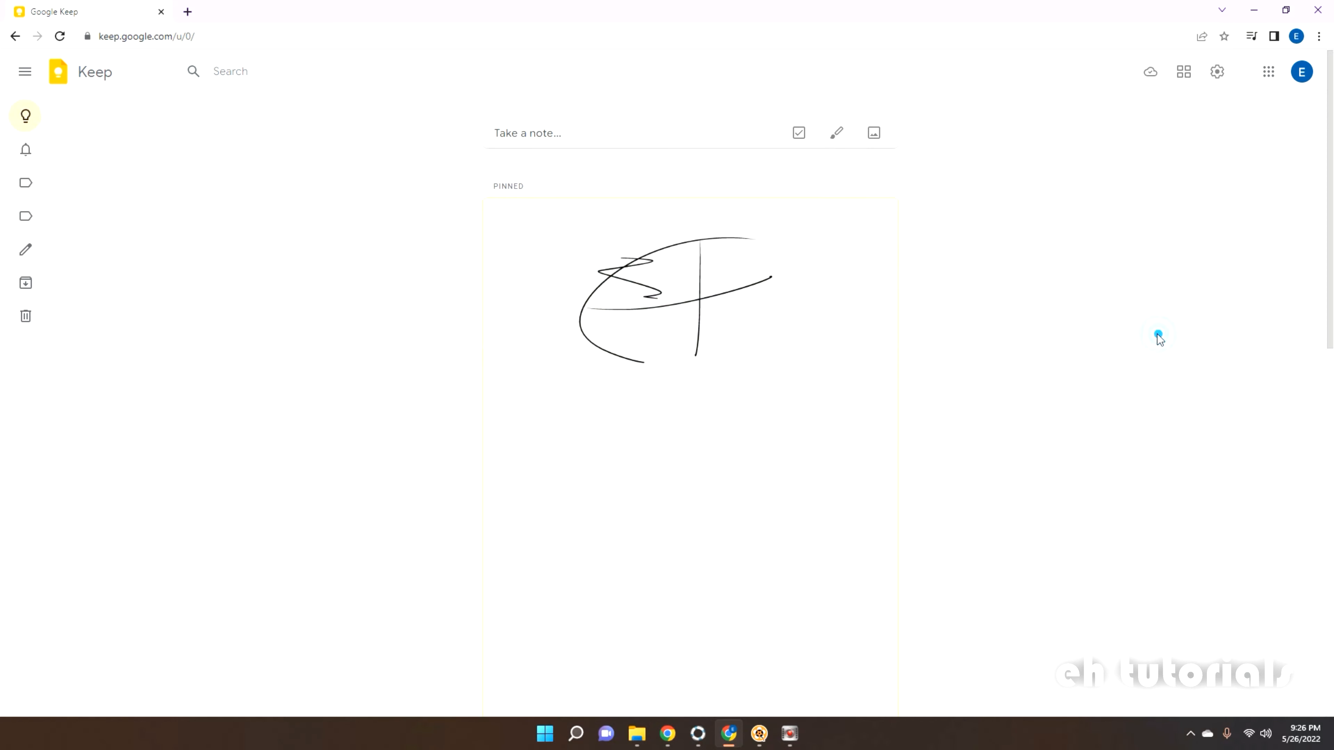
Unpin the fridge-size note with the drawing at the head of the notes list.
{"action": "scroll", "coordinate": [994, 423], "scroll_direction": "down", "scroll_amount": 10}
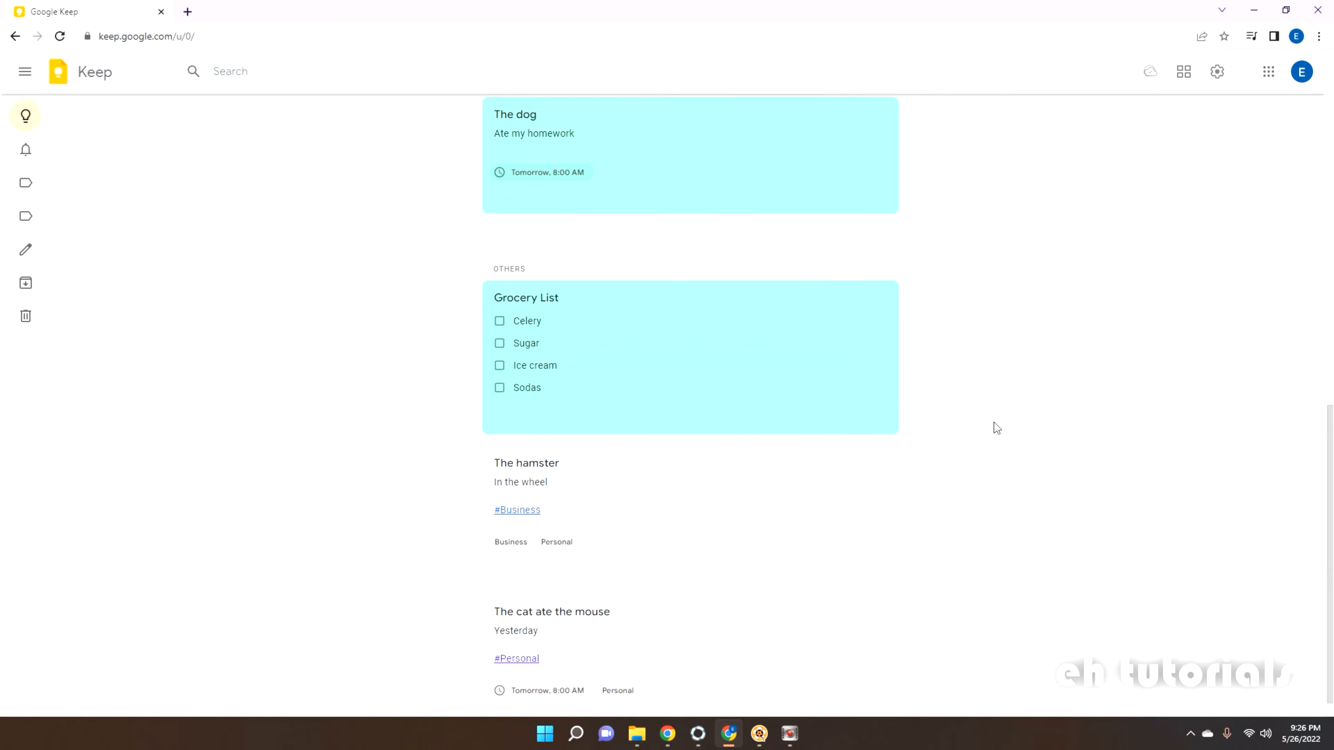
{"action": "scroll", "coordinate": [255, 495], "scroll_direction": "up", "scroll_amount": 10}
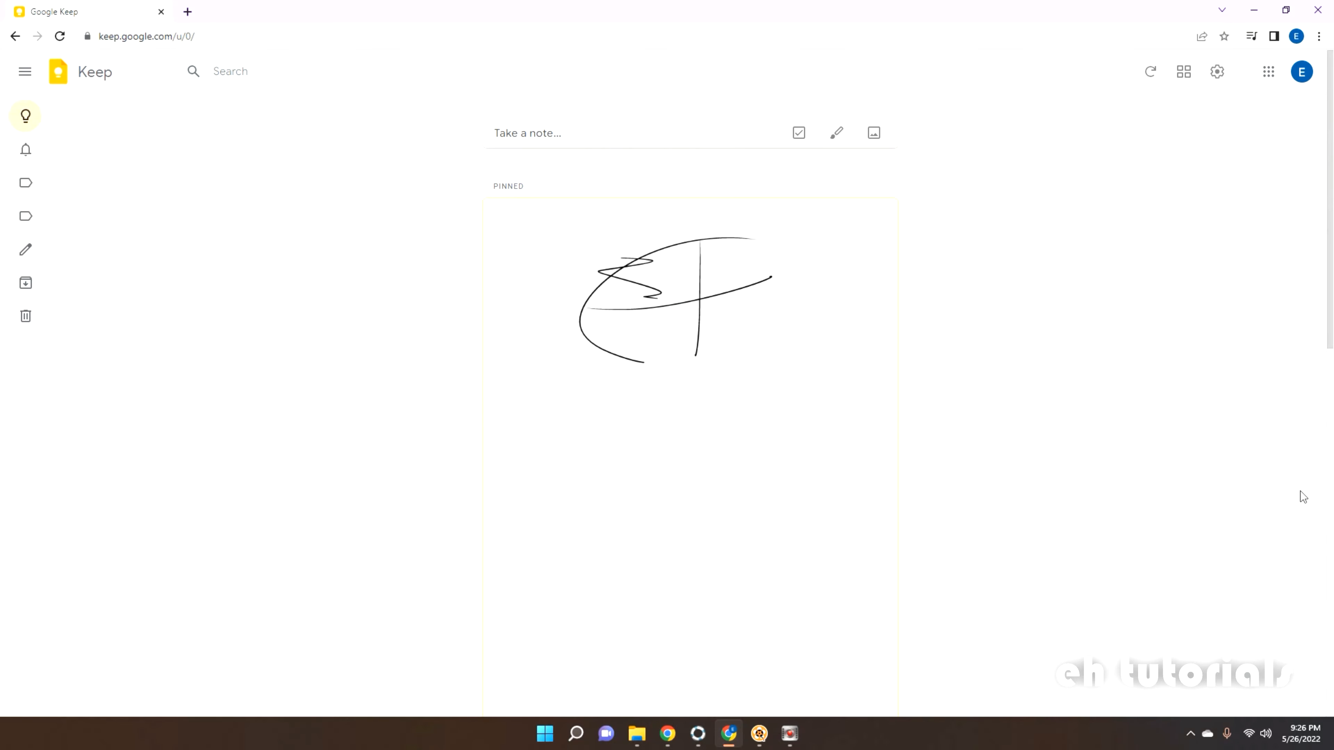
{"action": "scroll", "coordinate": [502, 475], "scroll_direction": "down", "scroll_amount": 6}
{"action": "scroll", "coordinate": [1304, 501], "scroll_direction": "up", "scroll_amount": 6}
{"action": "left_click", "coordinate": [484, 200]}
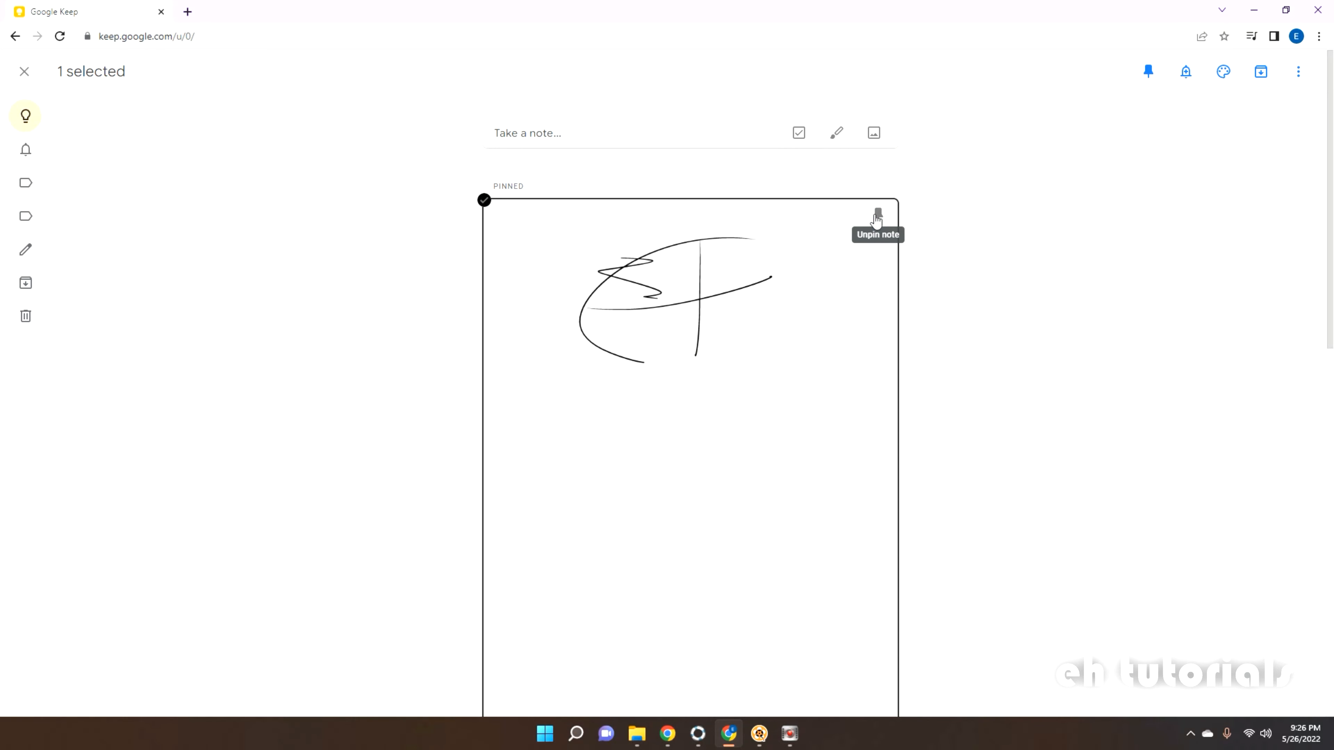
{"action": "left_click", "coordinate": [878, 214]}
{"action": "scroll", "coordinate": [663, 286], "scroll_direction": "down", "scroll_amount": 4}
{"action": "scroll", "coordinate": [884, 247], "scroll_direction": "up", "scroll_amount": 5}
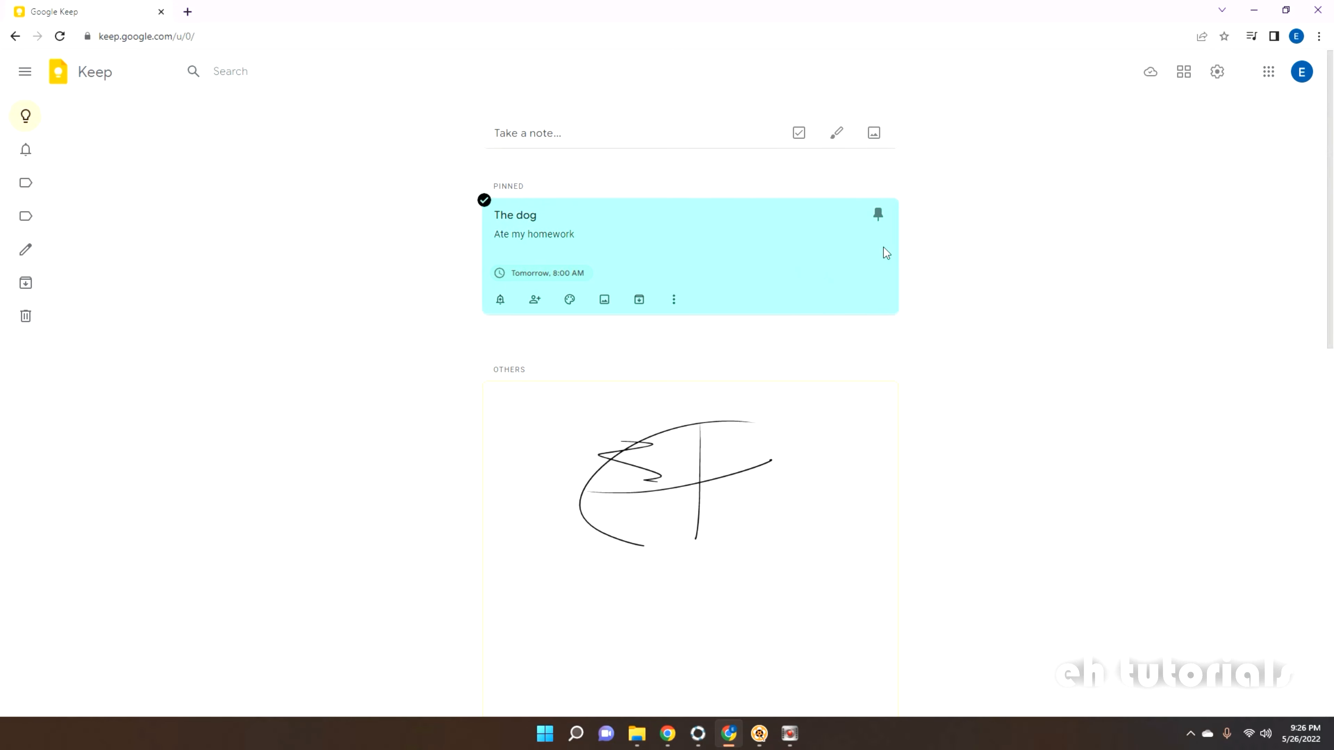
Unpin the note "The dog" and pin the fridge-size note with the drawing again.
{"action": "left_click", "coordinate": [875, 209]}
{"action": "scroll", "coordinate": [897, 401], "scroll_direction": "down", "scroll_amount": 4}
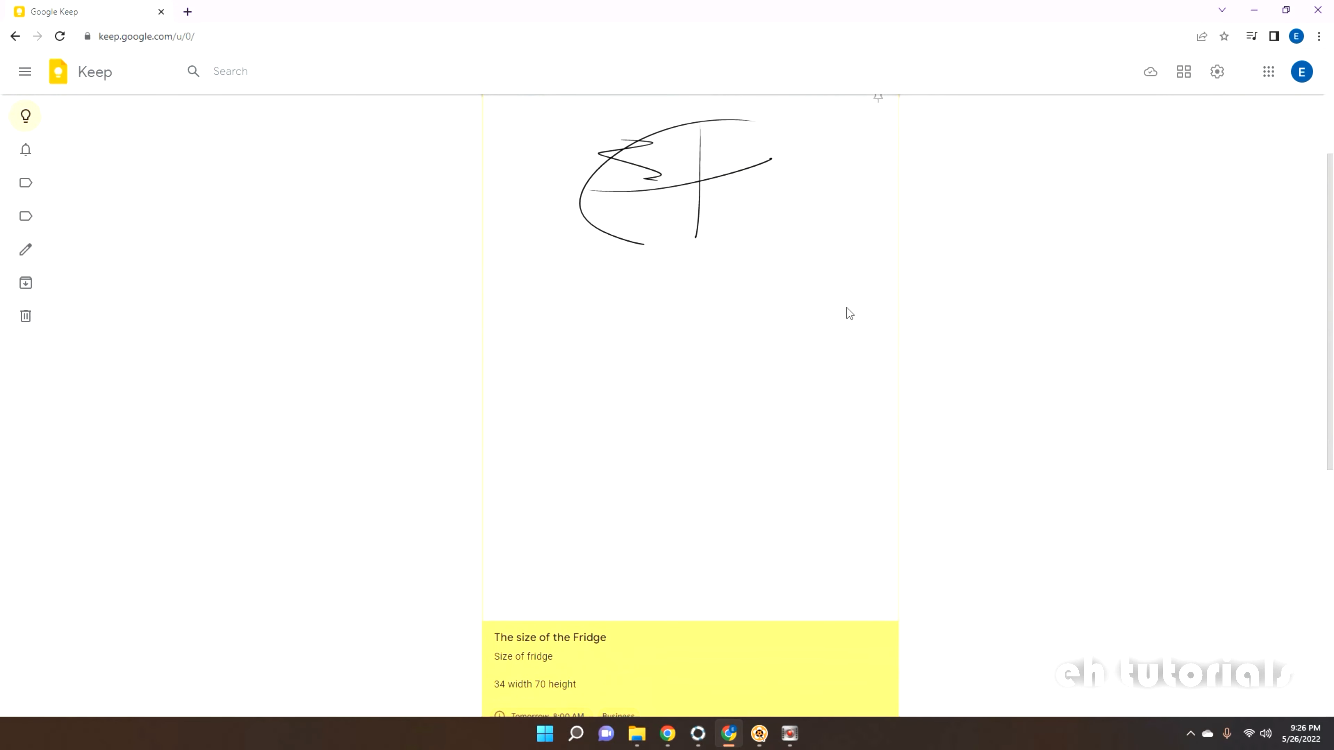
{"action": "scroll", "coordinate": [884, 214], "scroll_direction": "up", "scroll_amount": 2}
{"action": "scroll", "coordinate": [882, 187], "scroll_direction": "down", "scroll_amount": 2}
Pin the Grocery List note from among the other notes.
{"action": "scroll", "coordinate": [792, 536], "scroll_direction": "down", "scroll_amount": 9}
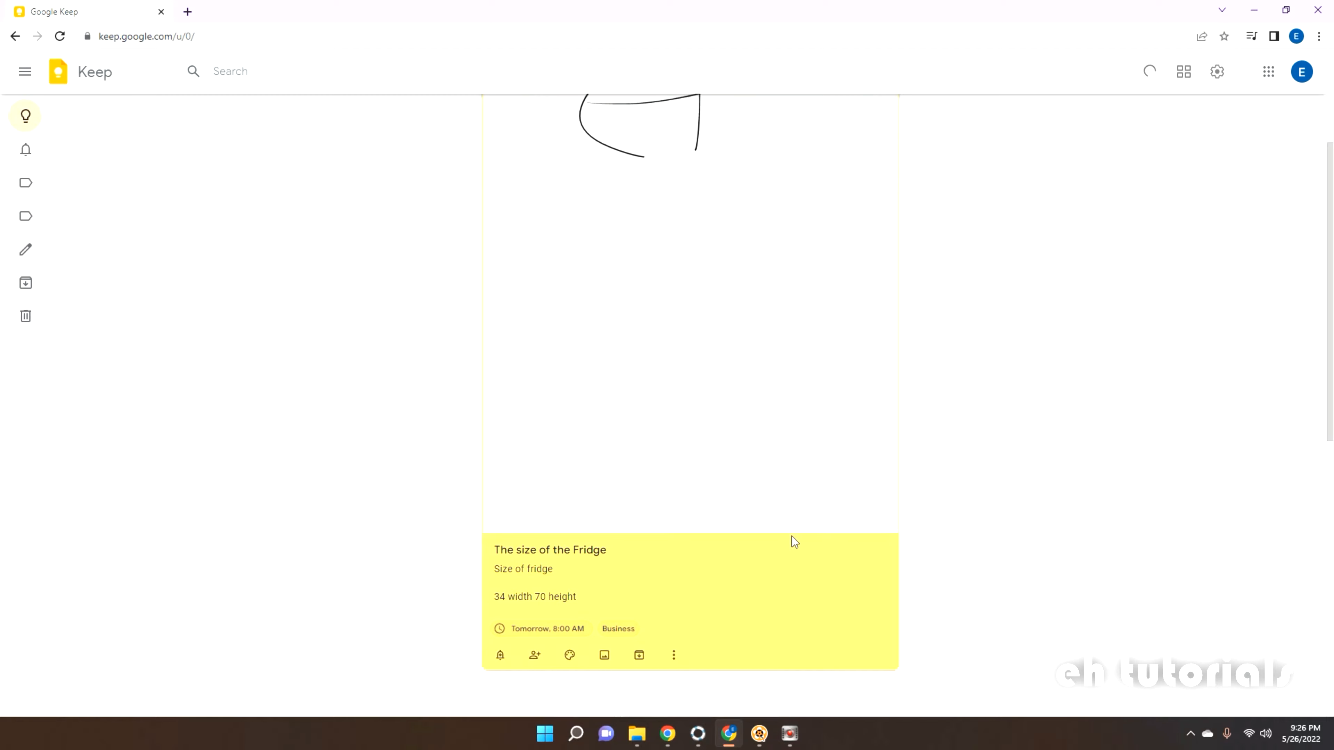
{"action": "scroll", "coordinate": [932, 540], "scroll_direction": "up", "scroll_amount": 4}
{"action": "scroll", "coordinate": [893, 462], "scroll_direction": "down", "scroll_amount": 3}
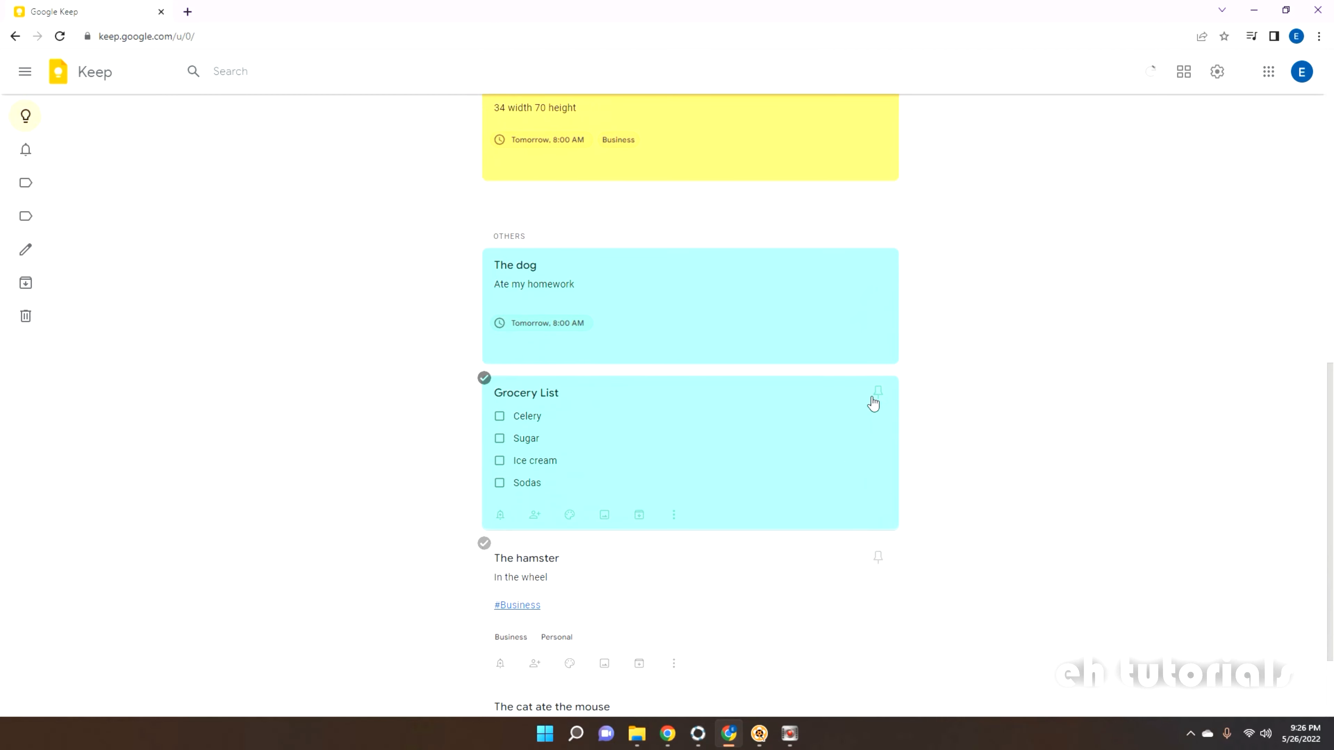
{"action": "left_click", "coordinate": [874, 393]}
{"action": "scroll", "coordinate": [683, 378], "scroll_direction": "up", "scroll_amount": 7}
{"action": "scroll", "coordinate": [665, 378], "scroll_direction": "up", "scroll_amount": 4}
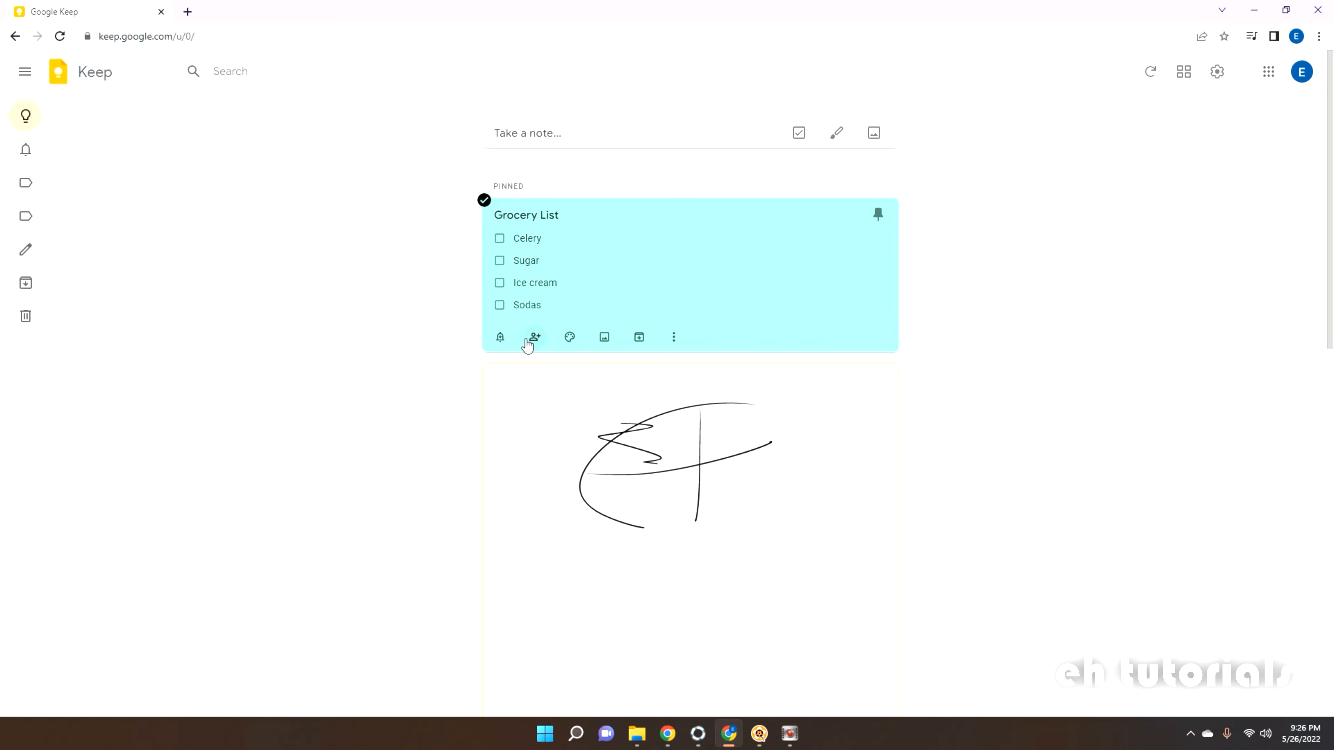
View the place-based reminder option of the Grocery List note and close the reminder options without saving one.
{"action": "left_click", "coordinate": [502, 341]}
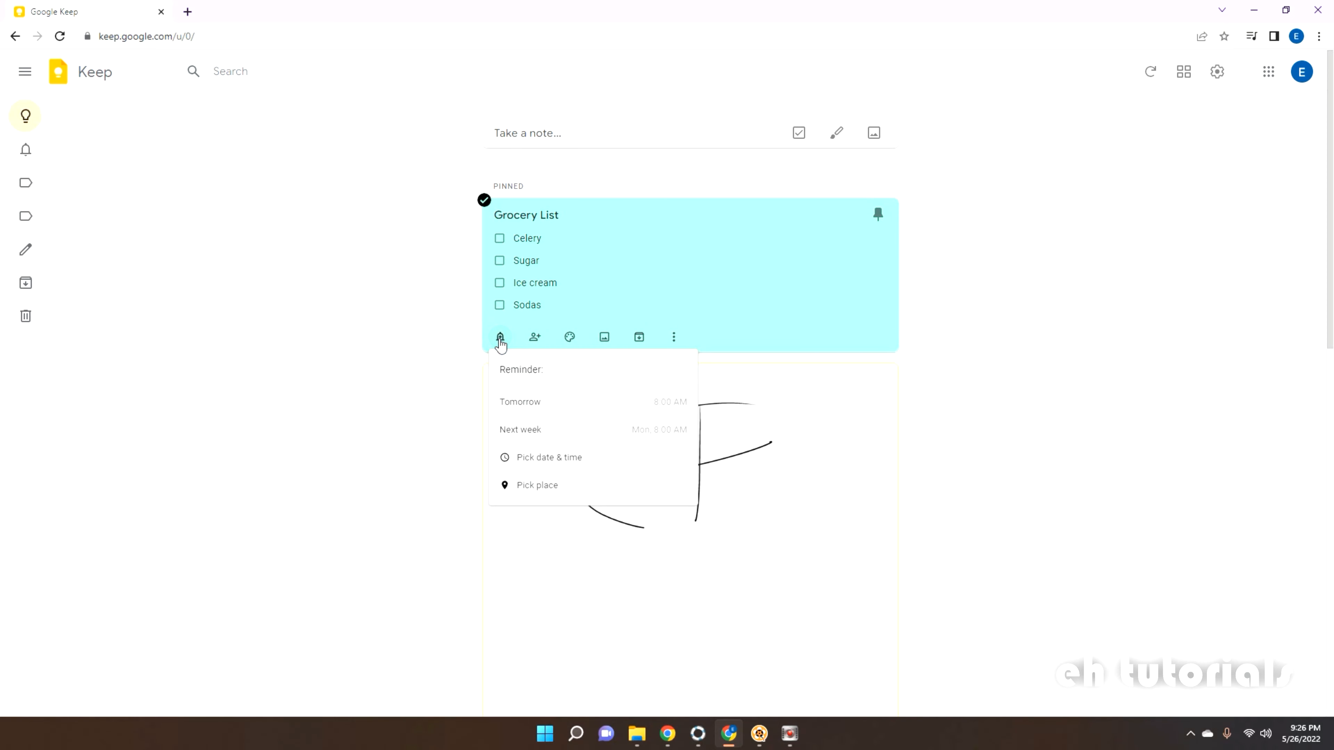
{"action": "left_click", "coordinate": [552, 499]}
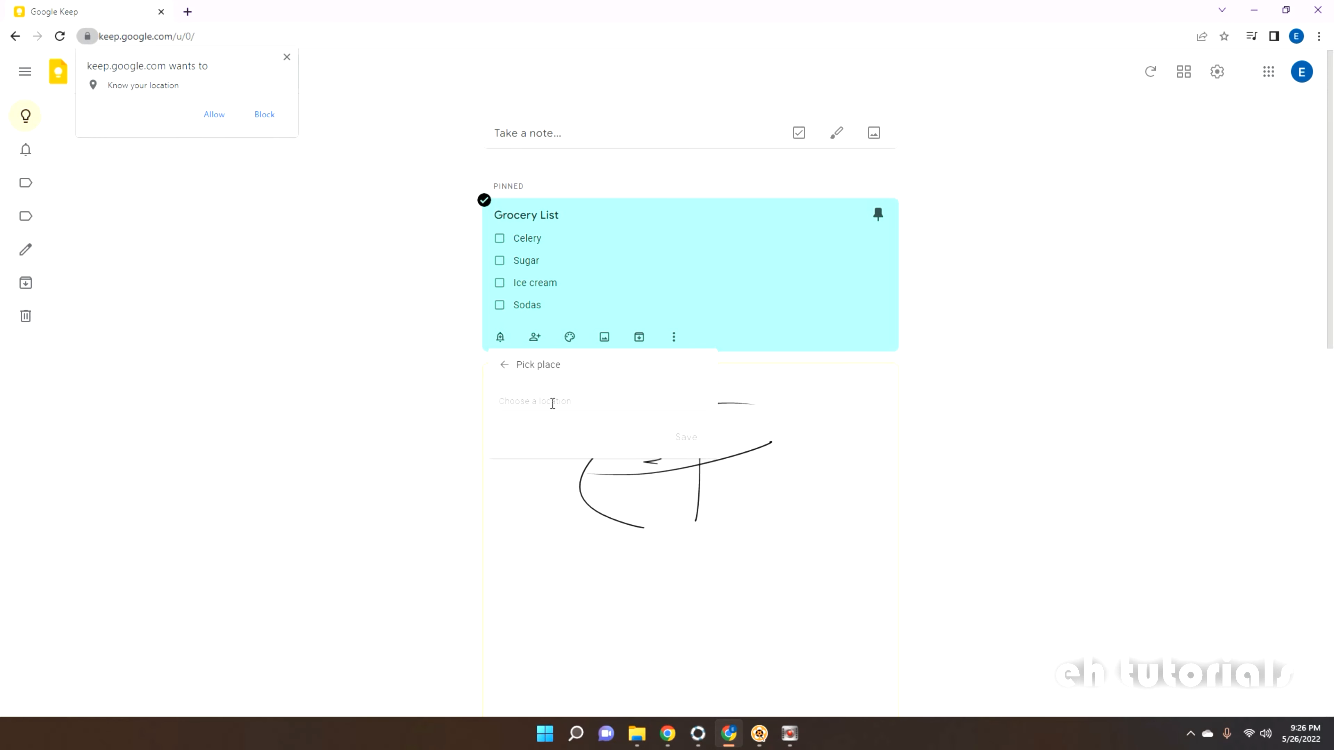
{"action": "left_click", "coordinate": [521, 398]}
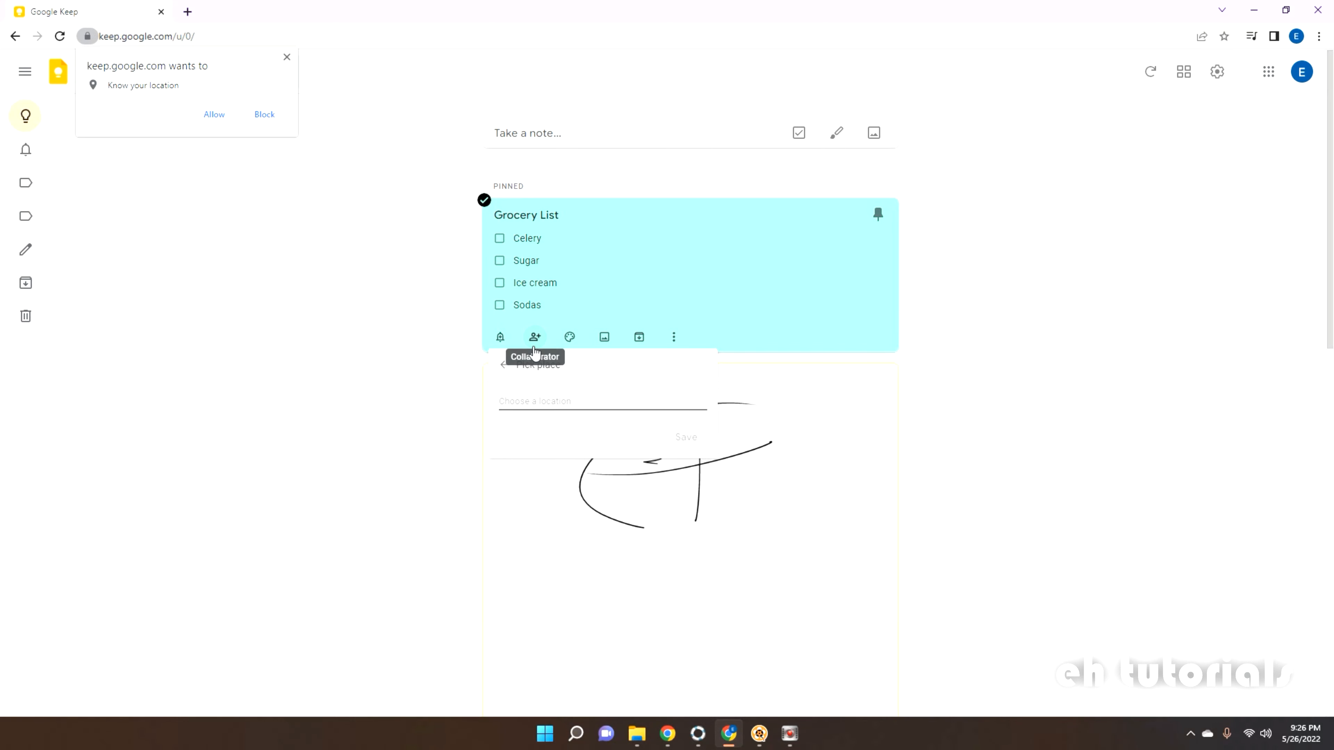
{"action": "left_click", "coordinate": [504, 365]}
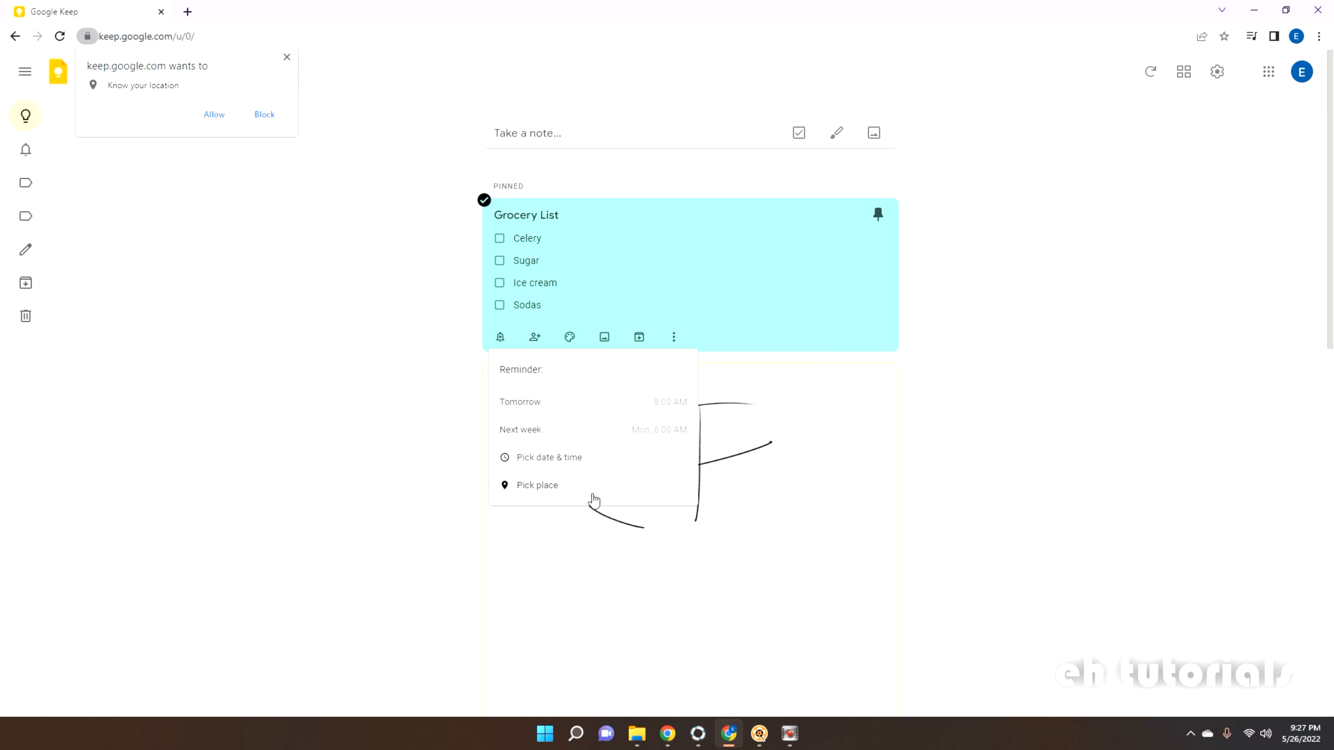
{"action": "left_click", "coordinate": [1101, 386]}
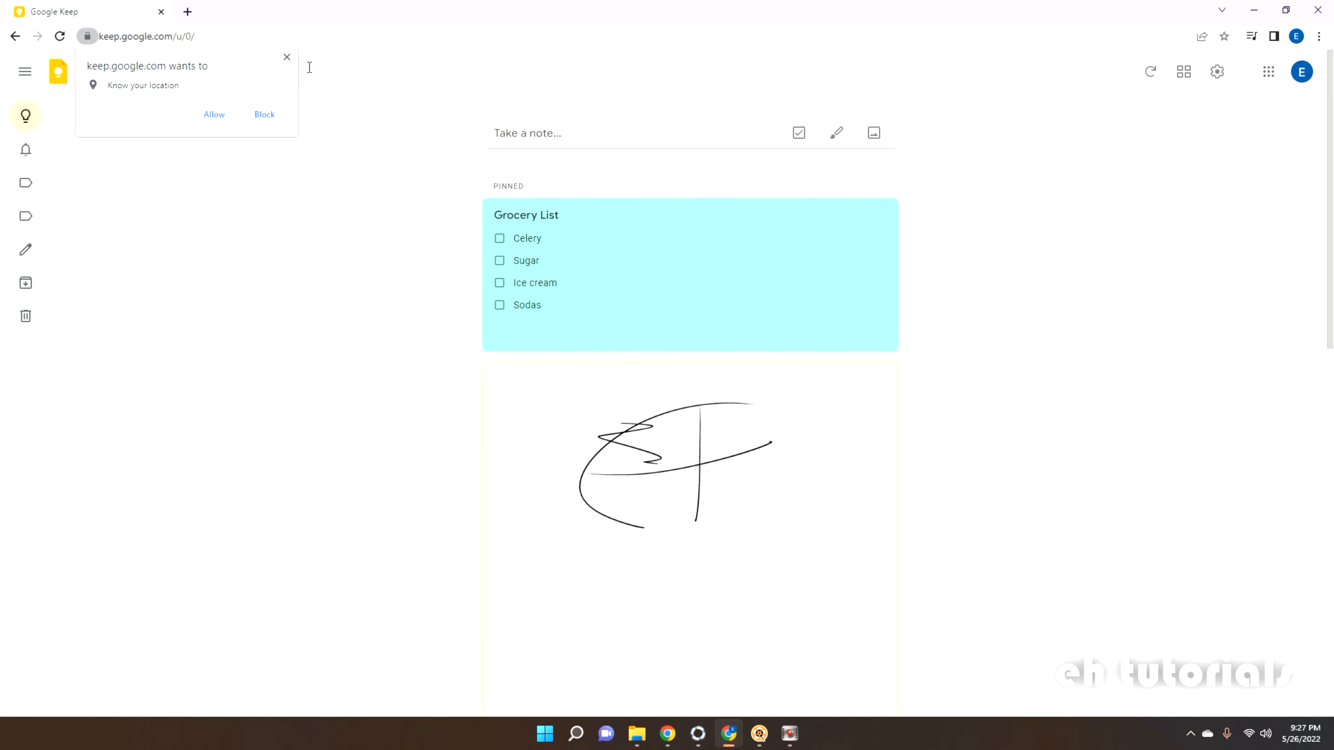
Dismiss the location request and create a new drawing note with the word "Candy" handwritten on the canvas.
{"action": "left_click", "coordinate": [287, 57]}
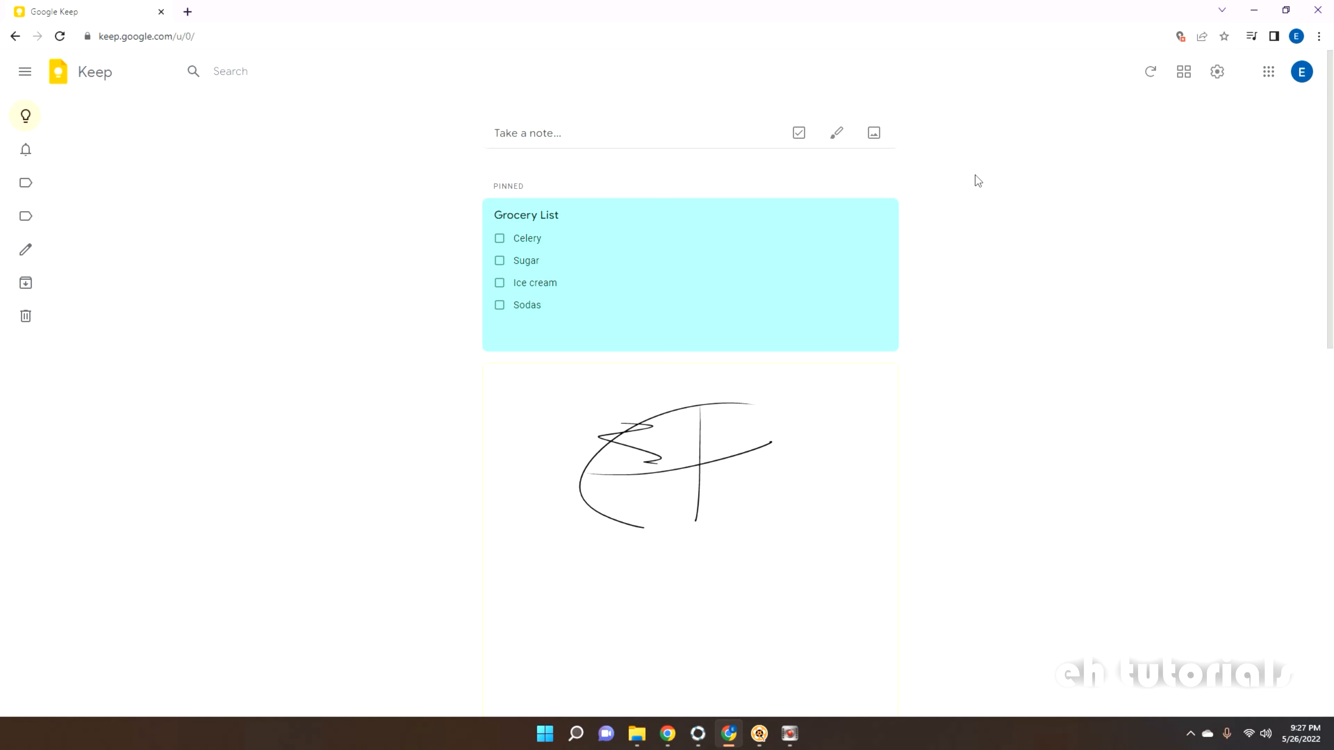
{"action": "left_click", "coordinate": [839, 134]}
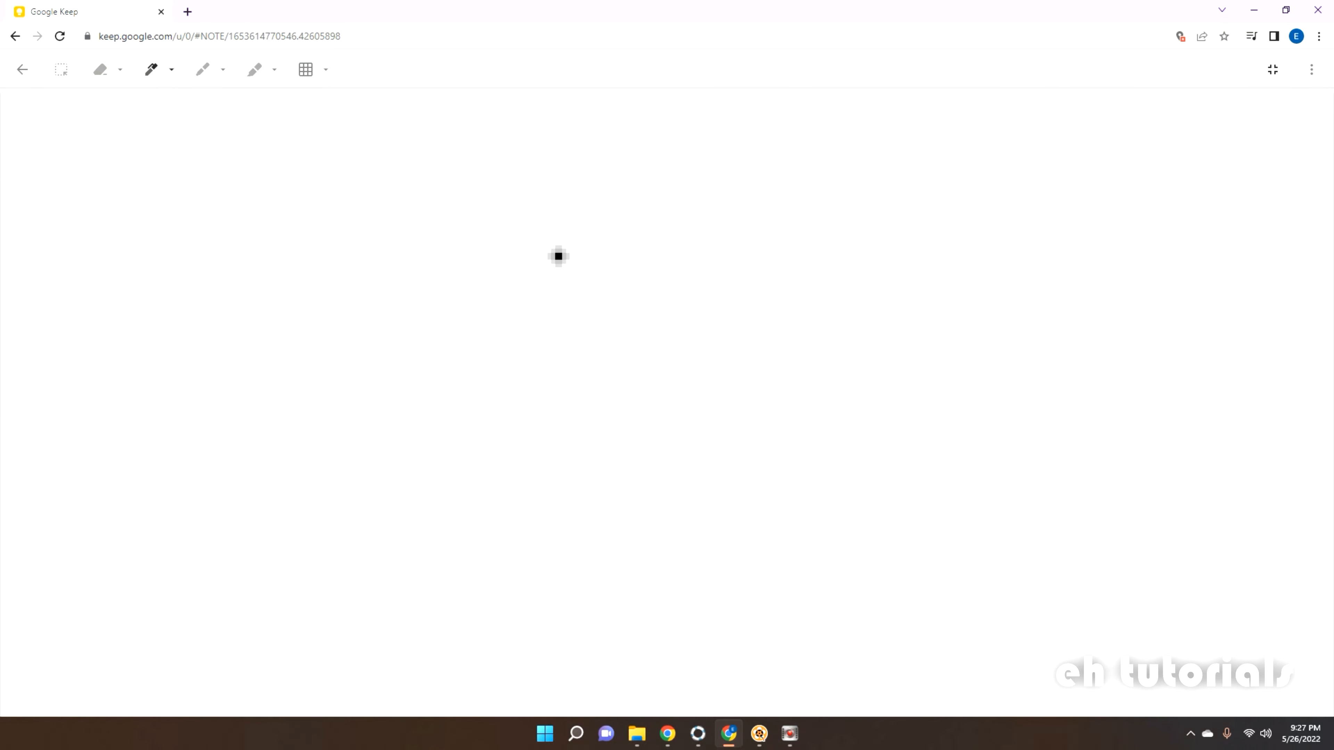
{"action": "mouse_move", "coordinate": [420, 226]}
{"action": "left_mouse_down"}
{"action": "mouse_move", "coordinate": [426, 282]}
{"action": "mouse_move", "coordinate": [443, 258]}
{"action": "mouse_move", "coordinate": [531, 272]}
{"action": "left_mouse_up"}
{"action": "mouse_move", "coordinate": [610, 206]}
{"action": "left_mouse_down"}
{"action": "mouse_move", "coordinate": [566, 277]}
{"action": "mouse_move", "coordinate": [659, 244]}
{"action": "mouse_move", "coordinate": [630, 261]}
{"action": "left_mouse_up"}
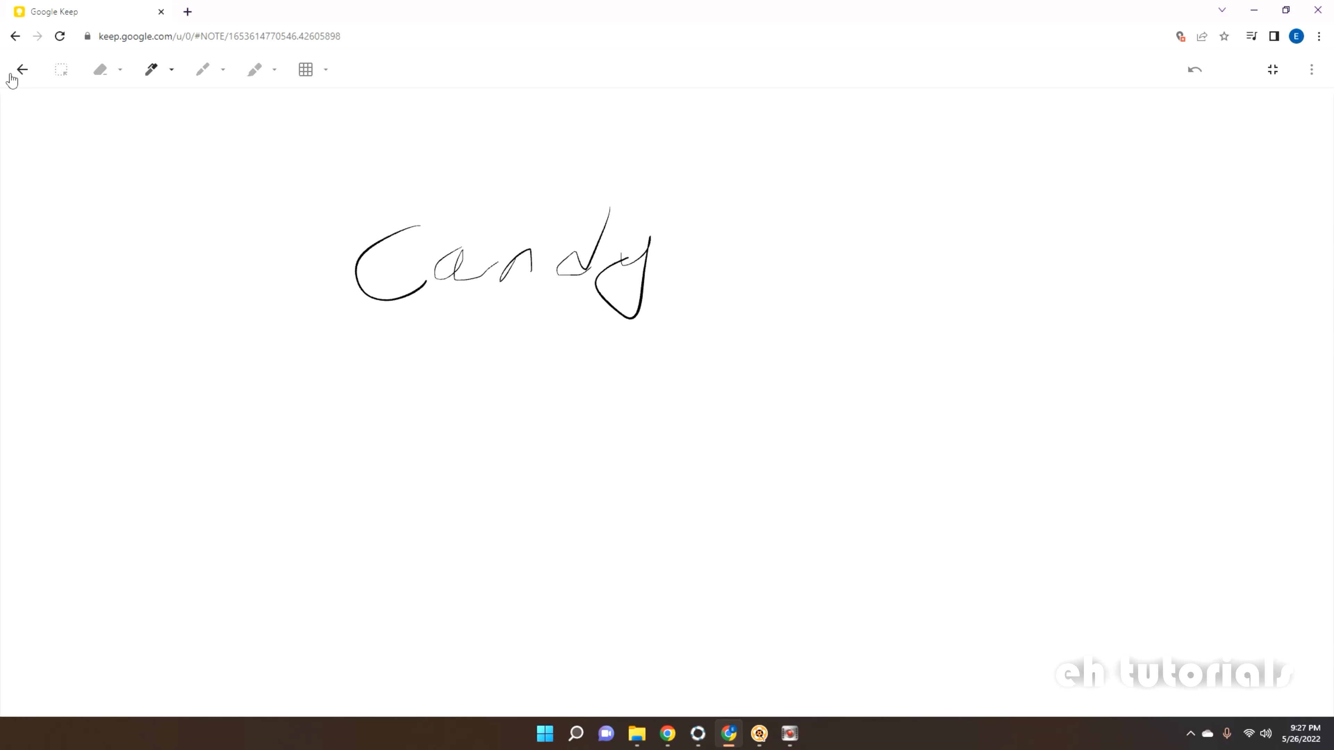
{"action": "left_click", "coordinate": [20, 73]}
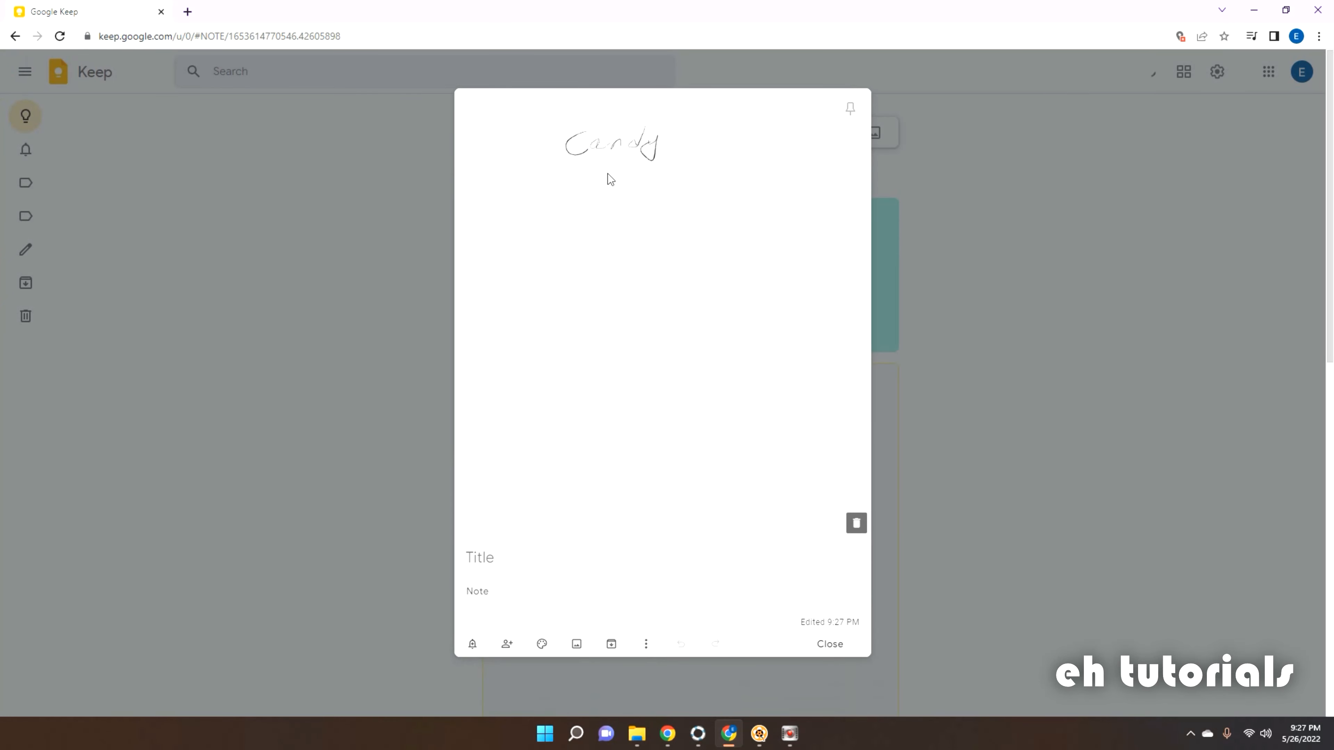
Title the new drawing note "Candy" and close it.
{"action": "left_click", "coordinate": [474, 554]}
{"action": "type", "text": "Candy"}
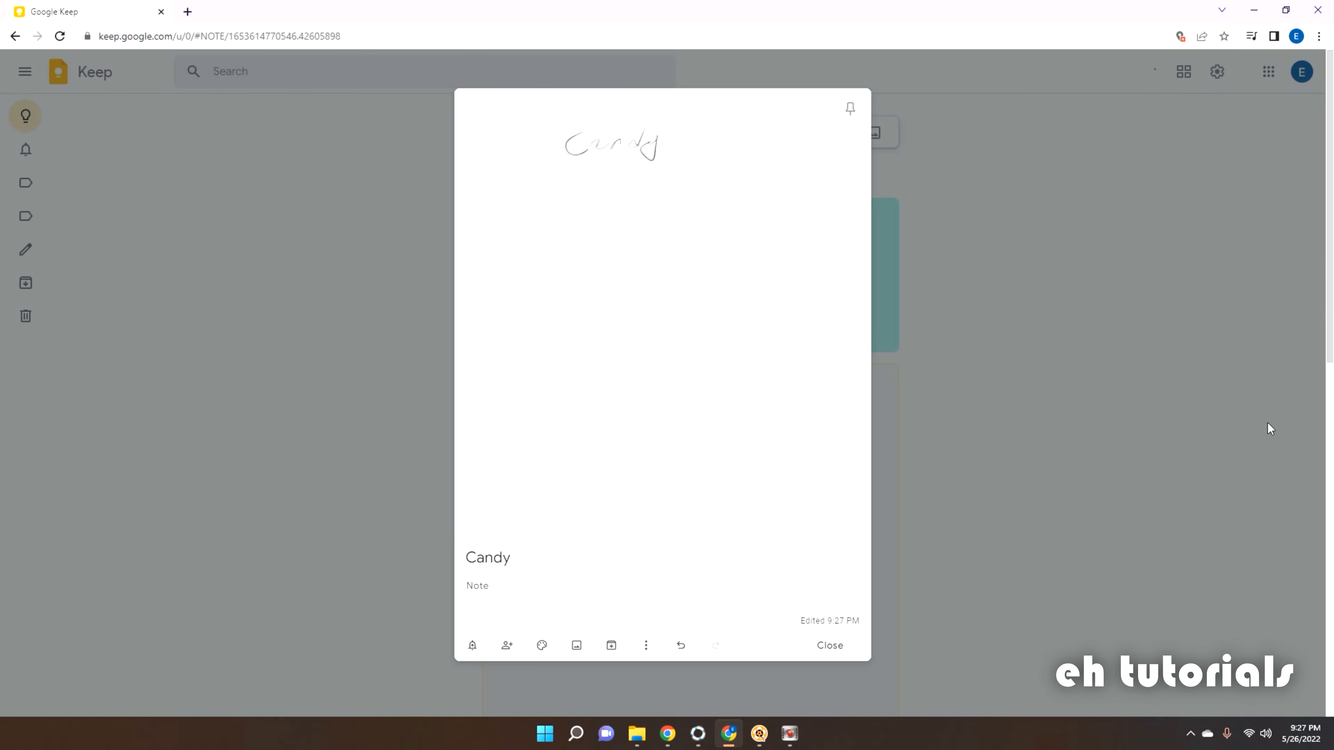
{"action": "left_click", "coordinate": [1089, 452]}
Examine where the Candy note sits among the pinned and other notes, then open and close it.
{"action": "scroll", "coordinate": [717, 490], "scroll_direction": "down", "scroll_amount": 5}
{"action": "scroll", "coordinate": [717, 491], "scroll_direction": "down", "scroll_amount": 8}
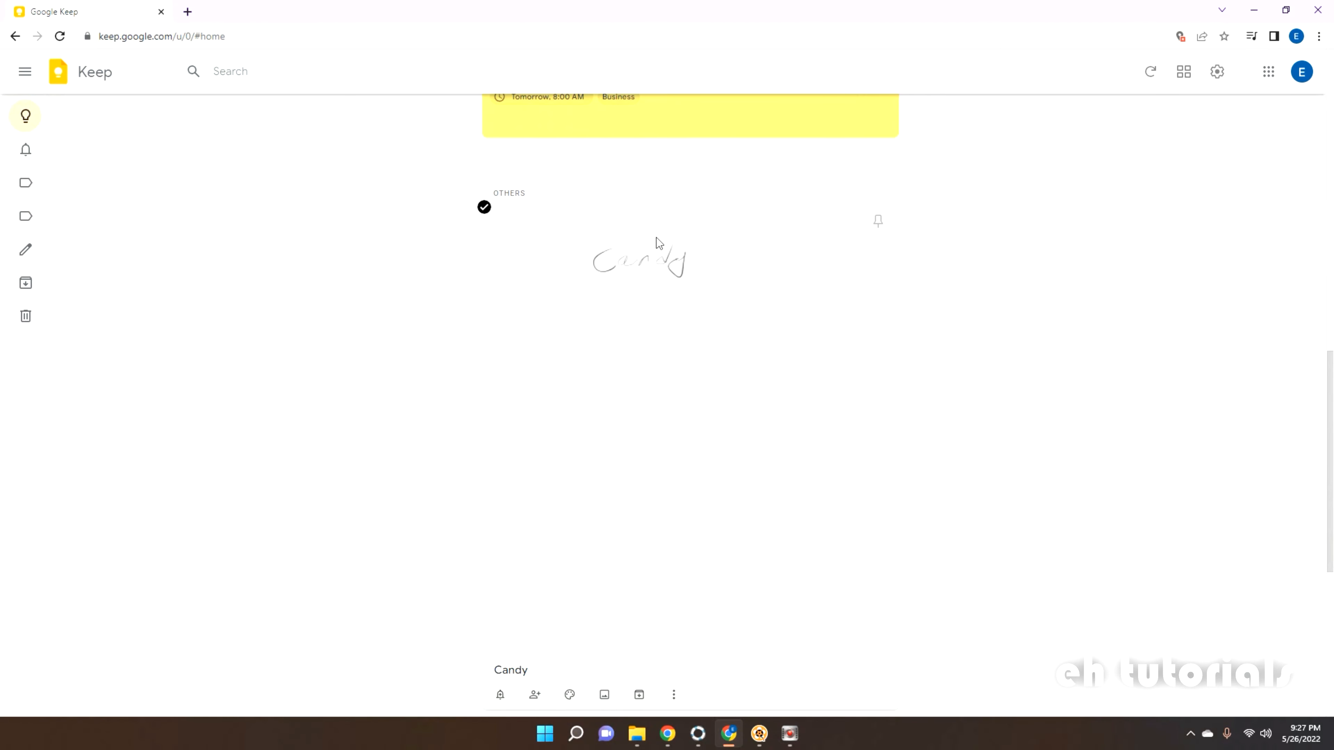
{"action": "scroll", "coordinate": [558, 261], "scroll_direction": "down", "scroll_amount": 8}
{"action": "scroll", "coordinate": [596, 322], "scroll_direction": "up", "scroll_amount": 15}
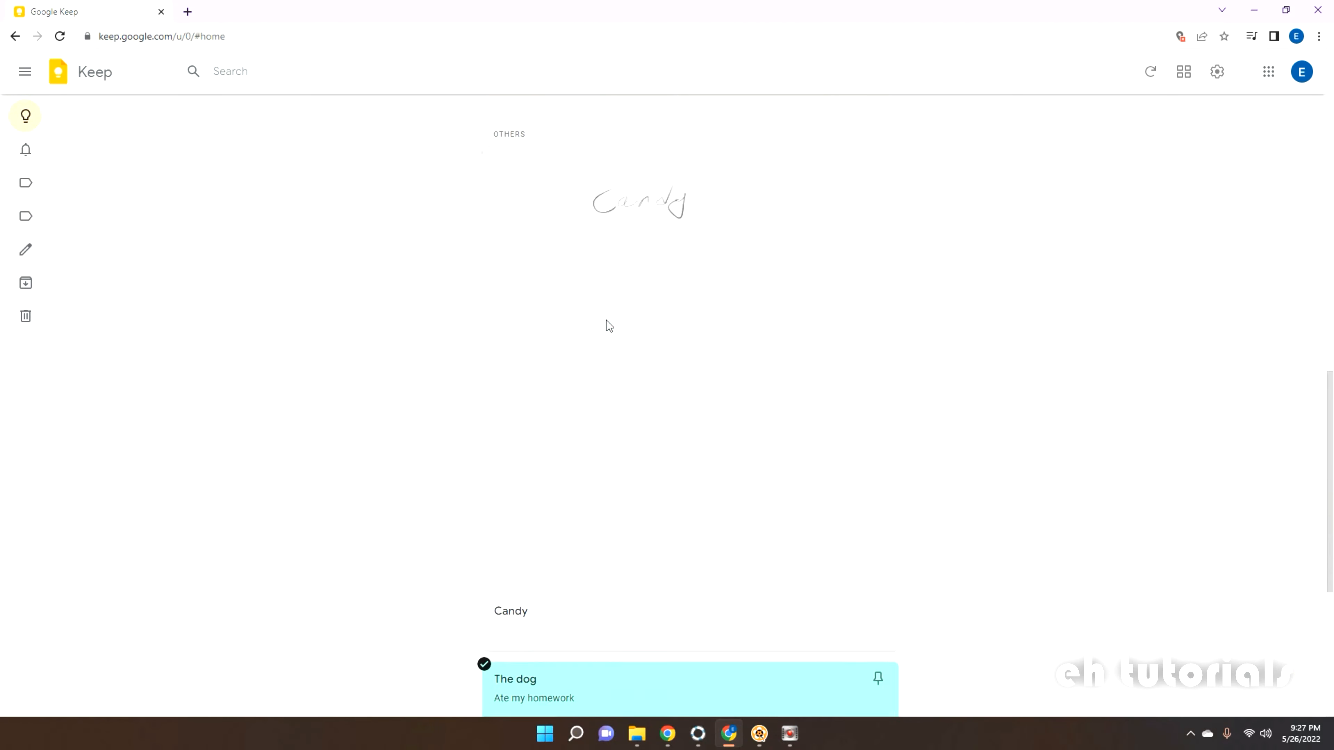
{"action": "scroll", "coordinate": [428, 500], "scroll_direction": "down", "scroll_amount": 5}
{"action": "scroll", "coordinate": [425, 457], "scroll_direction": "up", "scroll_amount": 5}
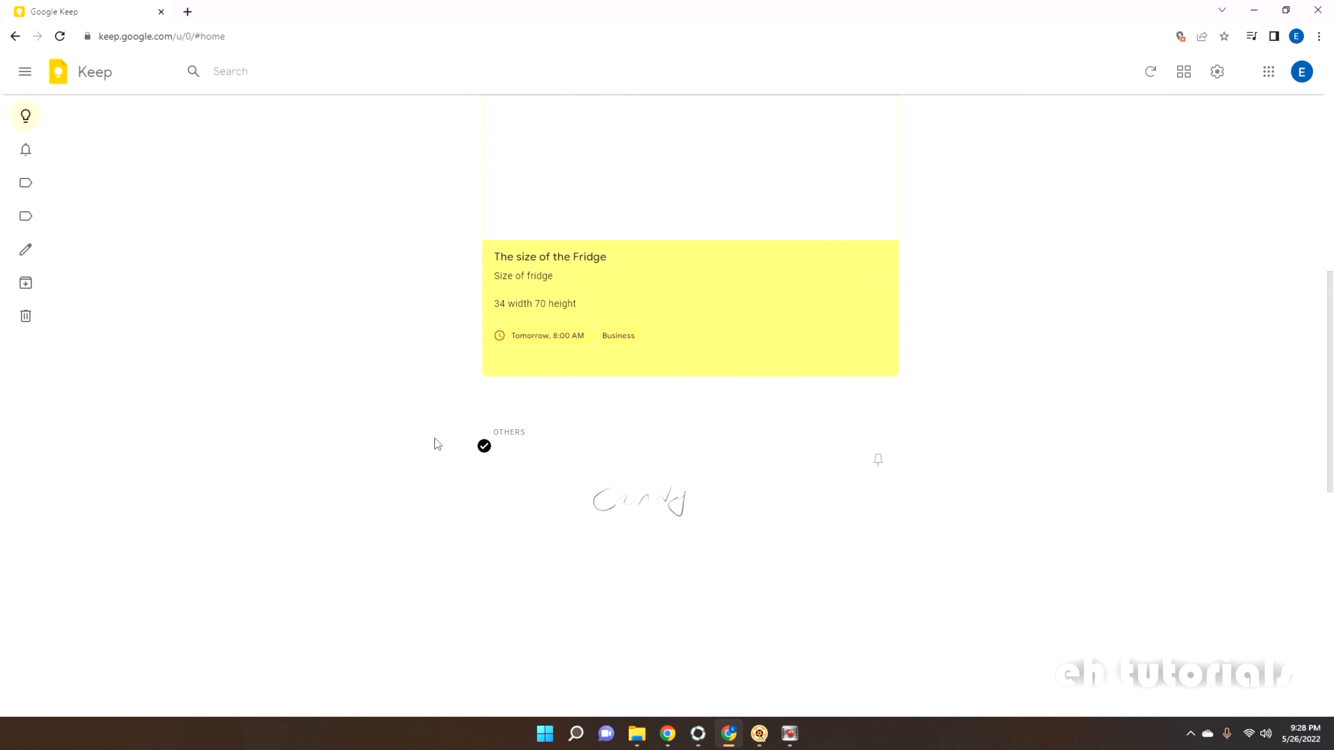
{"action": "scroll", "coordinate": [574, 471], "scroll_direction": "down", "scroll_amount": 5}
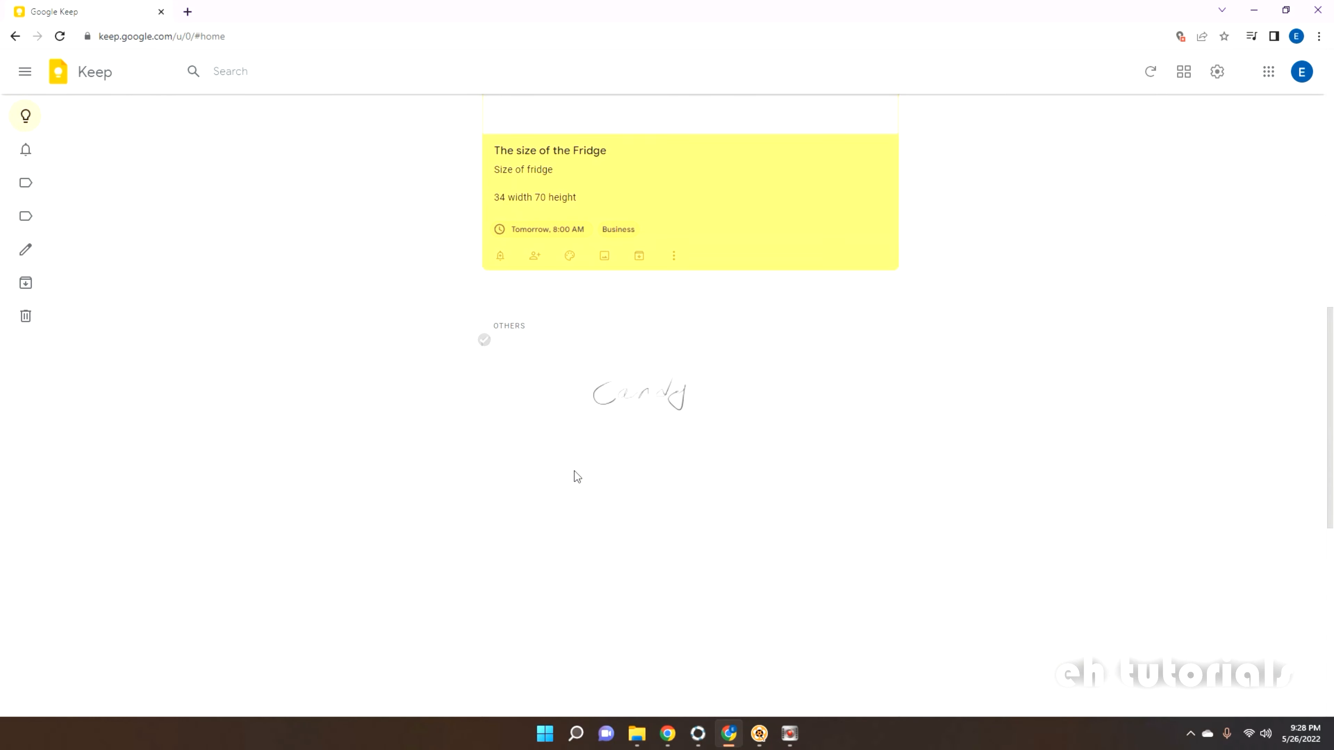
{"action": "scroll", "coordinate": [699, 650], "scroll_direction": "up", "scroll_amount": 1}
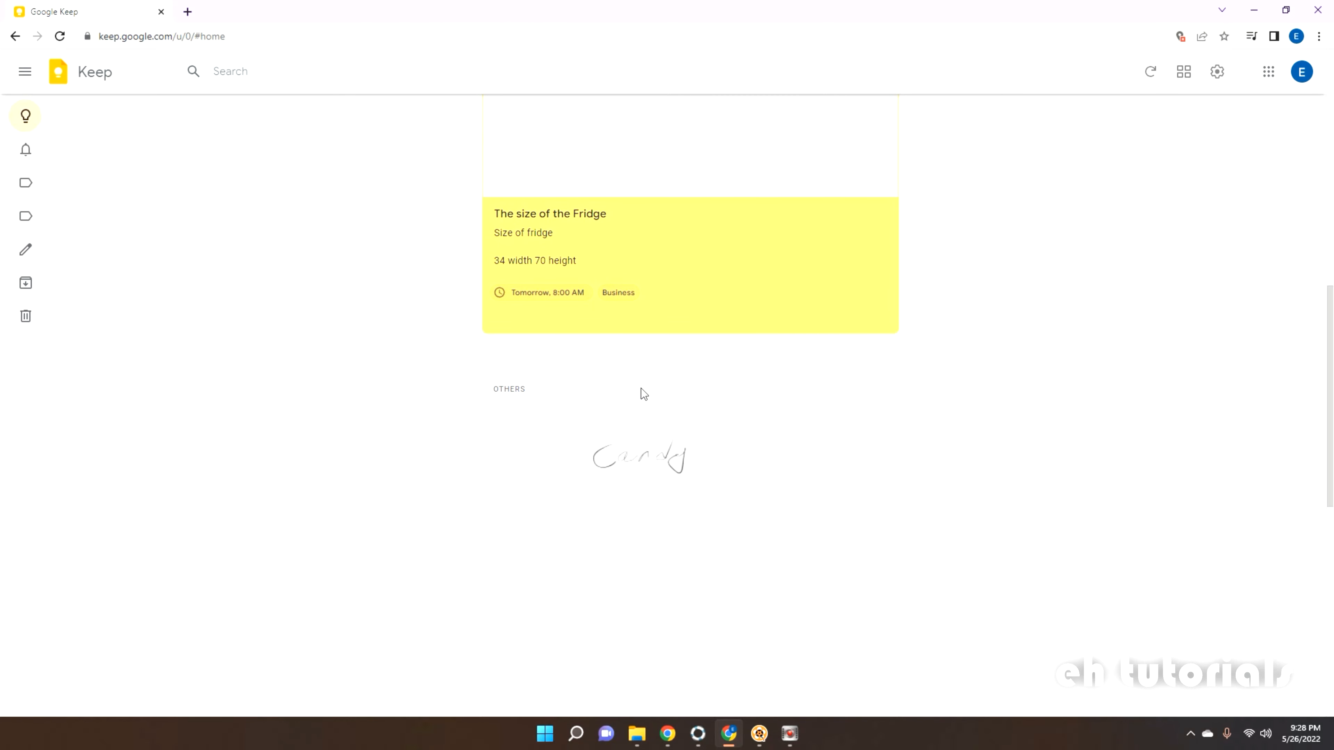
{"action": "scroll", "coordinate": [1028, 377], "scroll_direction": "down", "scroll_amount": 5}
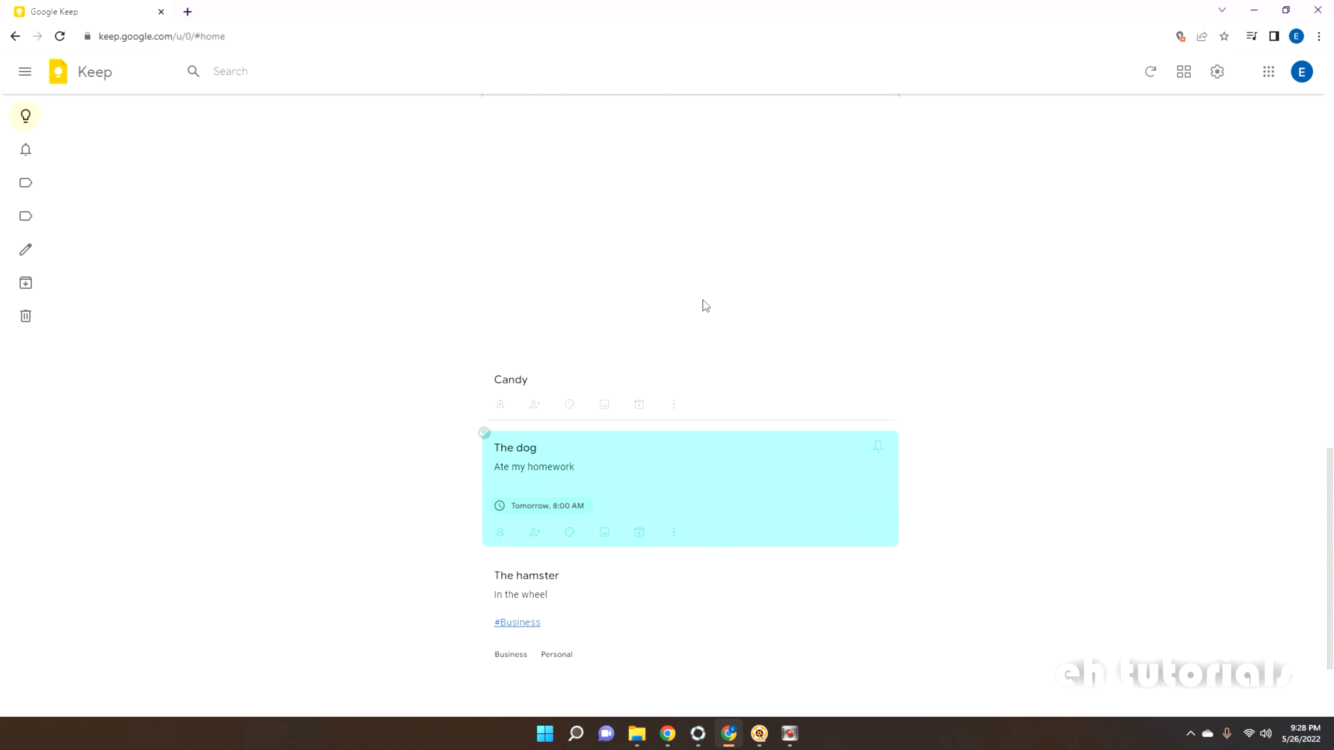
{"action": "left_click", "coordinate": [703, 302]}
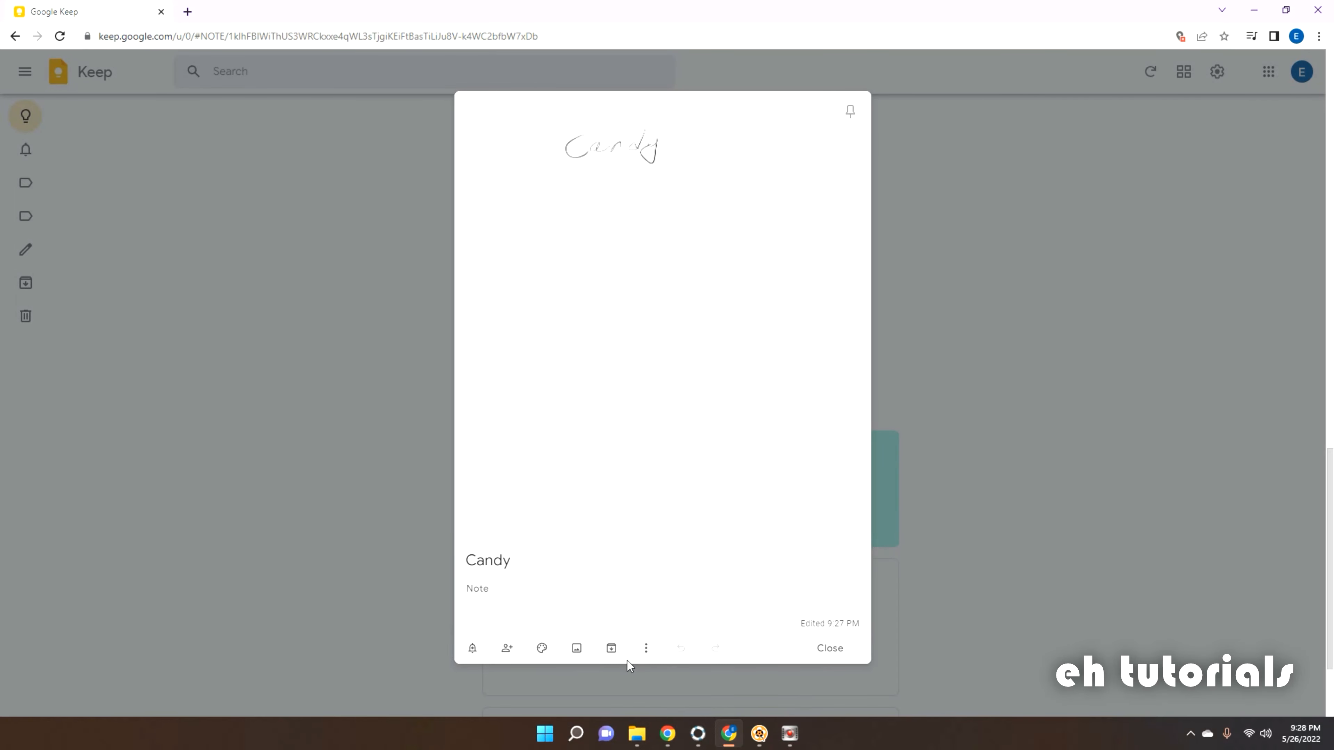
{"action": "left_click", "coordinate": [1072, 461]}
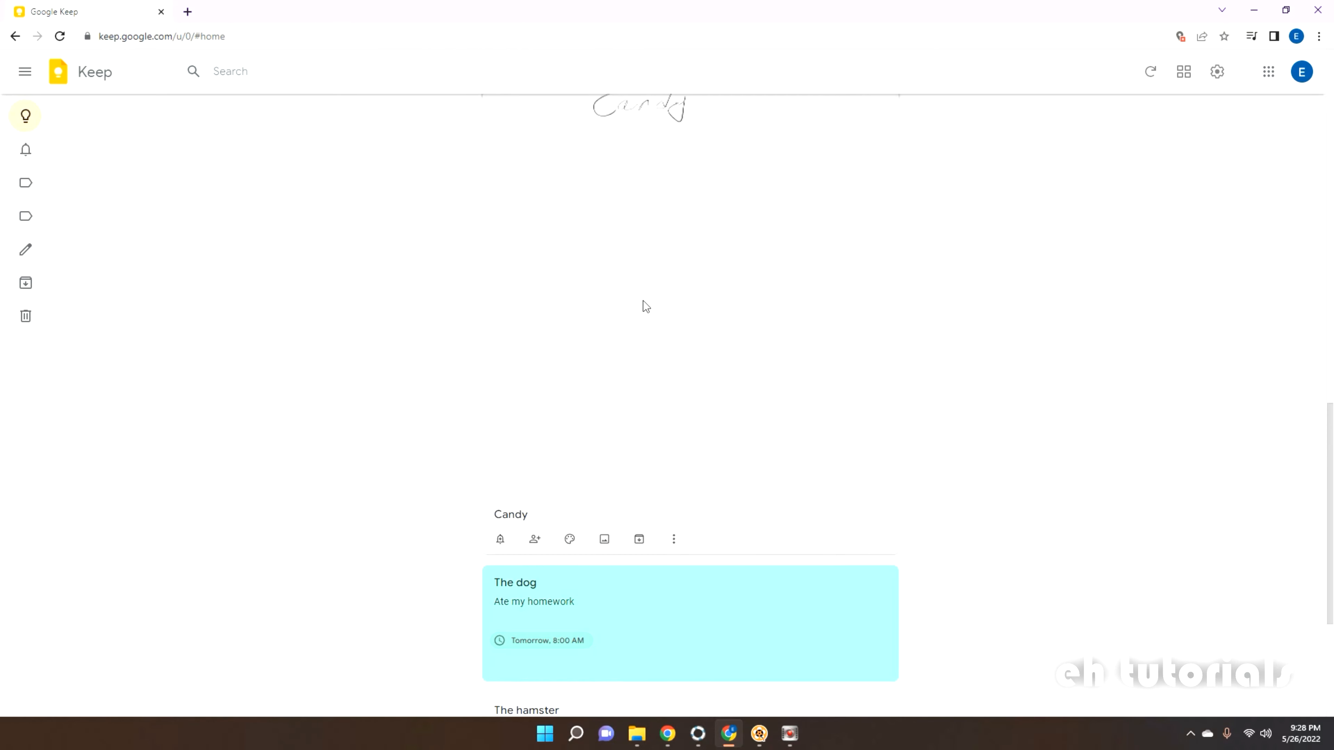
Assign the existing Personal label to the Candy note through its label options.
{"action": "left_click", "coordinate": [638, 317]}
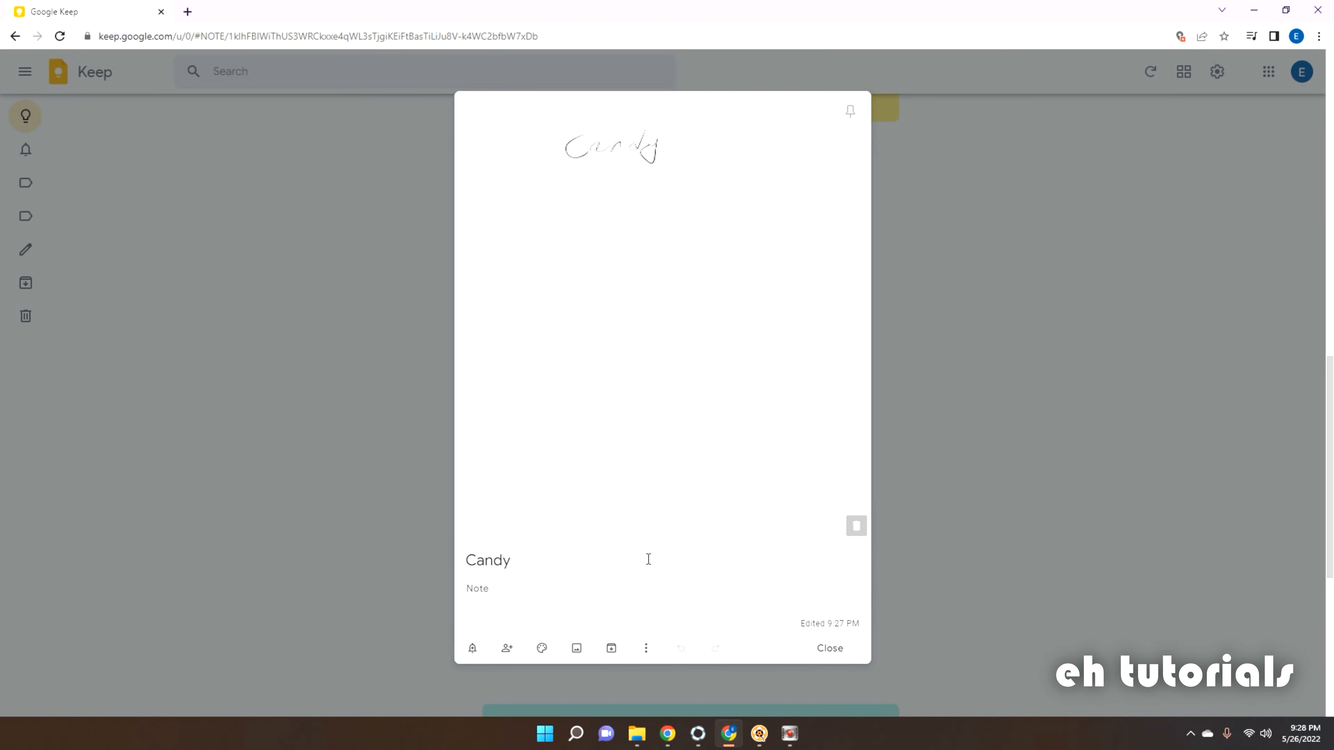
{"action": "left_click", "coordinate": [645, 657]}
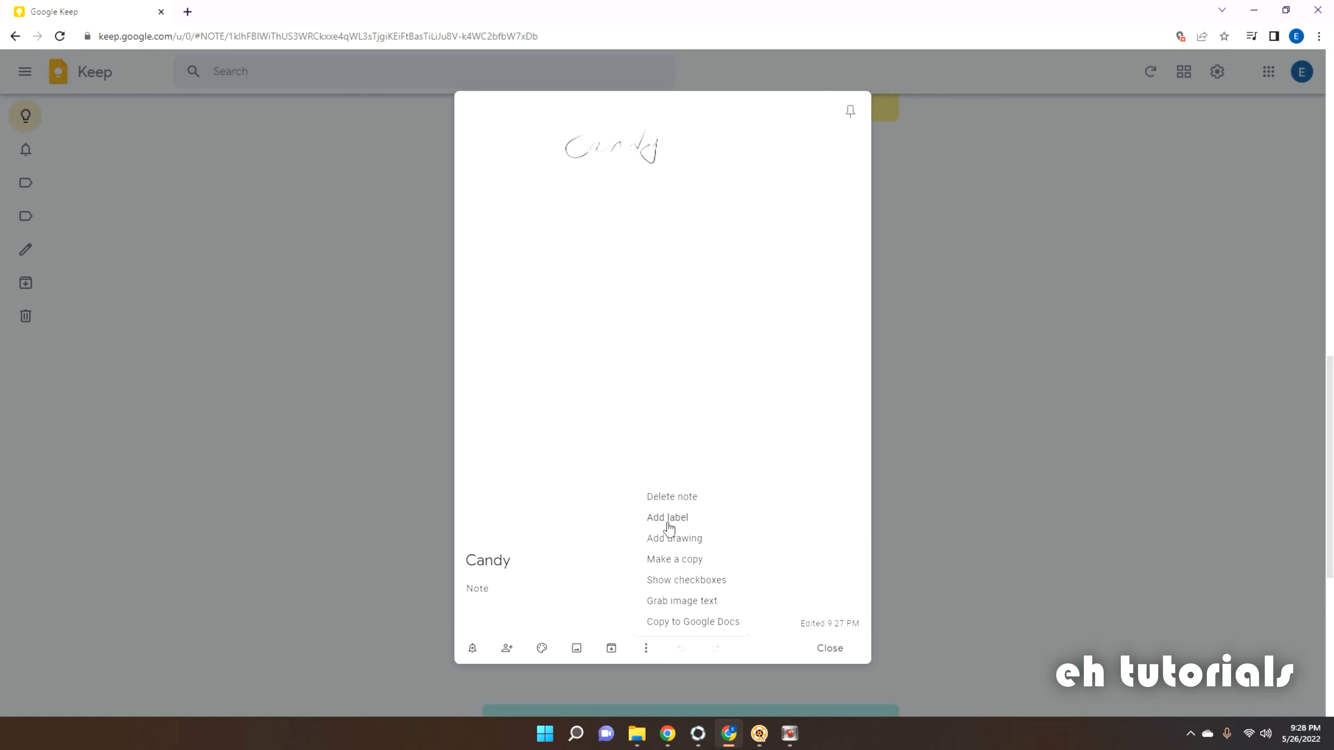
{"action": "left_click", "coordinate": [677, 517]}
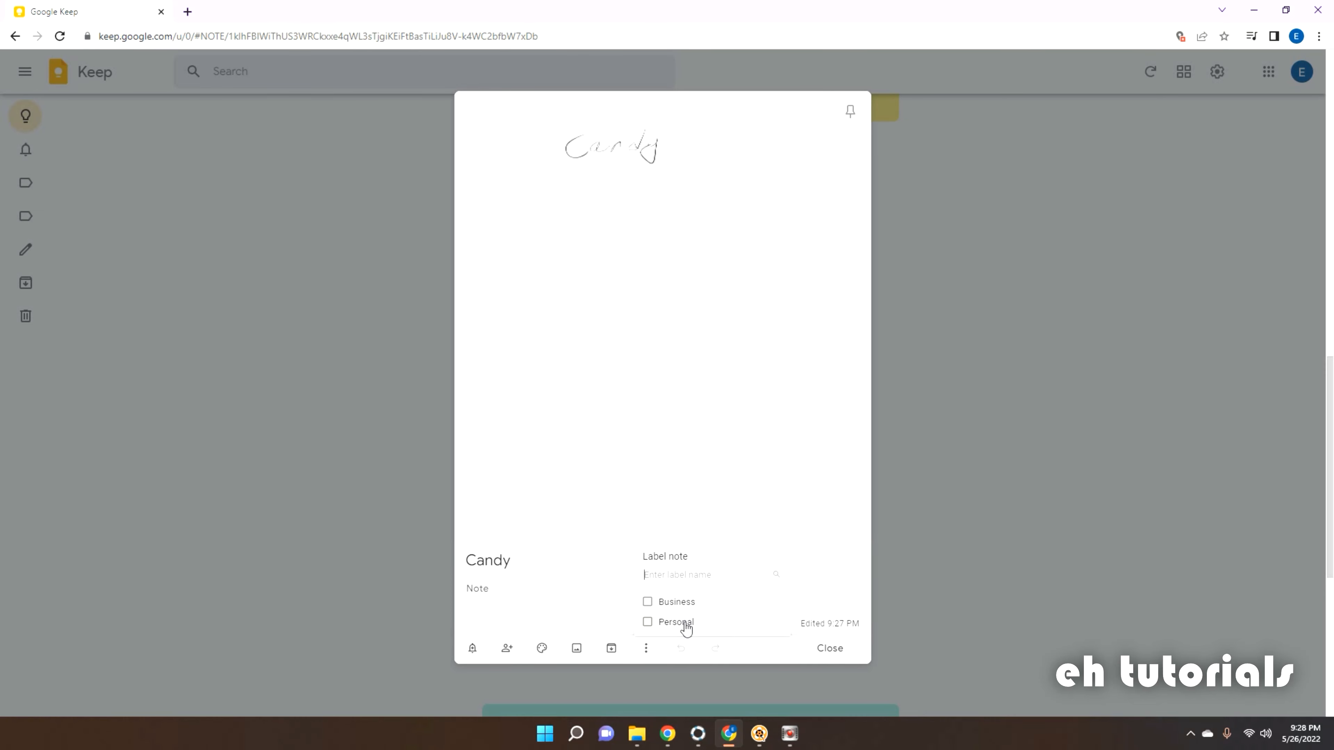
{"action": "left_click", "coordinate": [649, 622]}
{"action": "left_click", "coordinate": [839, 652]}
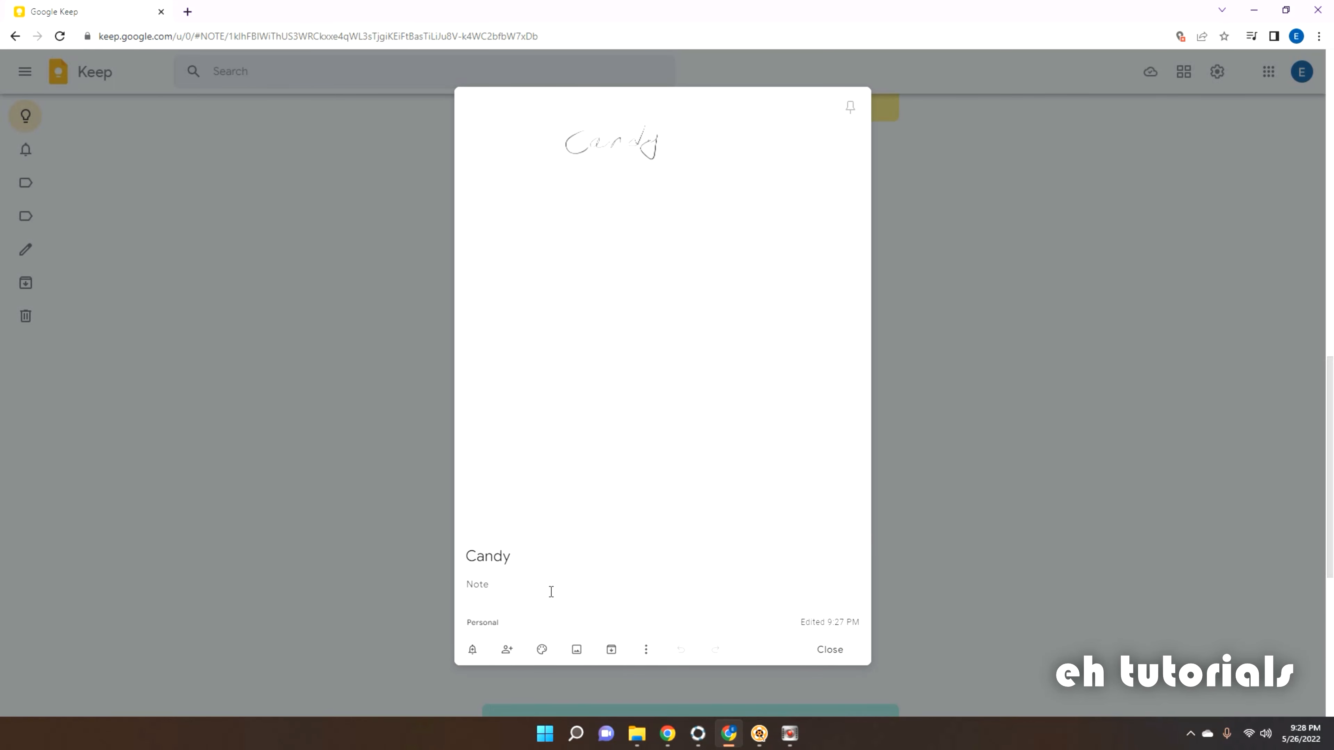
Remove the Personal label from the Candy note, reapply it with the hashtag #Personal in the note text, and close the note.
{"action": "left_click", "coordinate": [499, 624]}
{"action": "left_click", "coordinate": [492, 587]}
{"action": "mouse_move", "coordinate": [475, 524]}
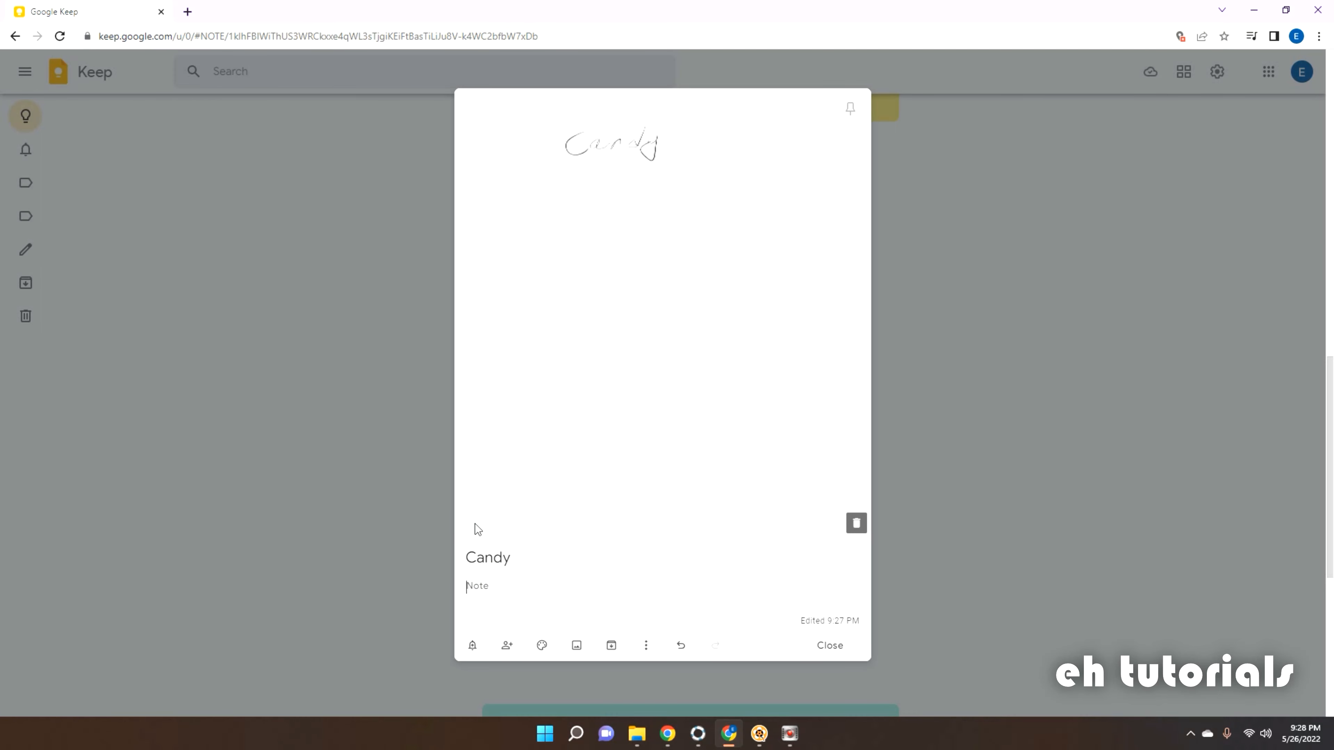
{"action": "type", "text": "#"}
{"action": "left_click", "coordinate": [495, 625]}
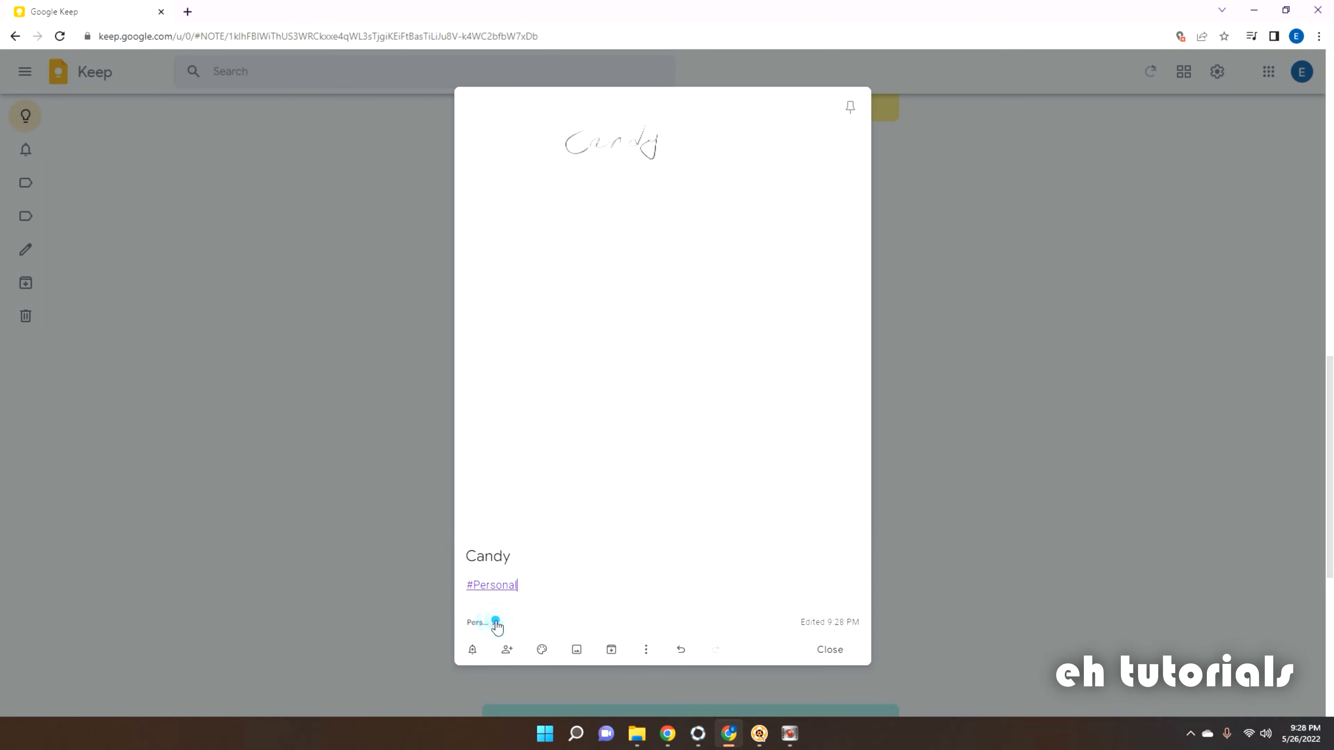
{"action": "left_click", "coordinate": [827, 650]}
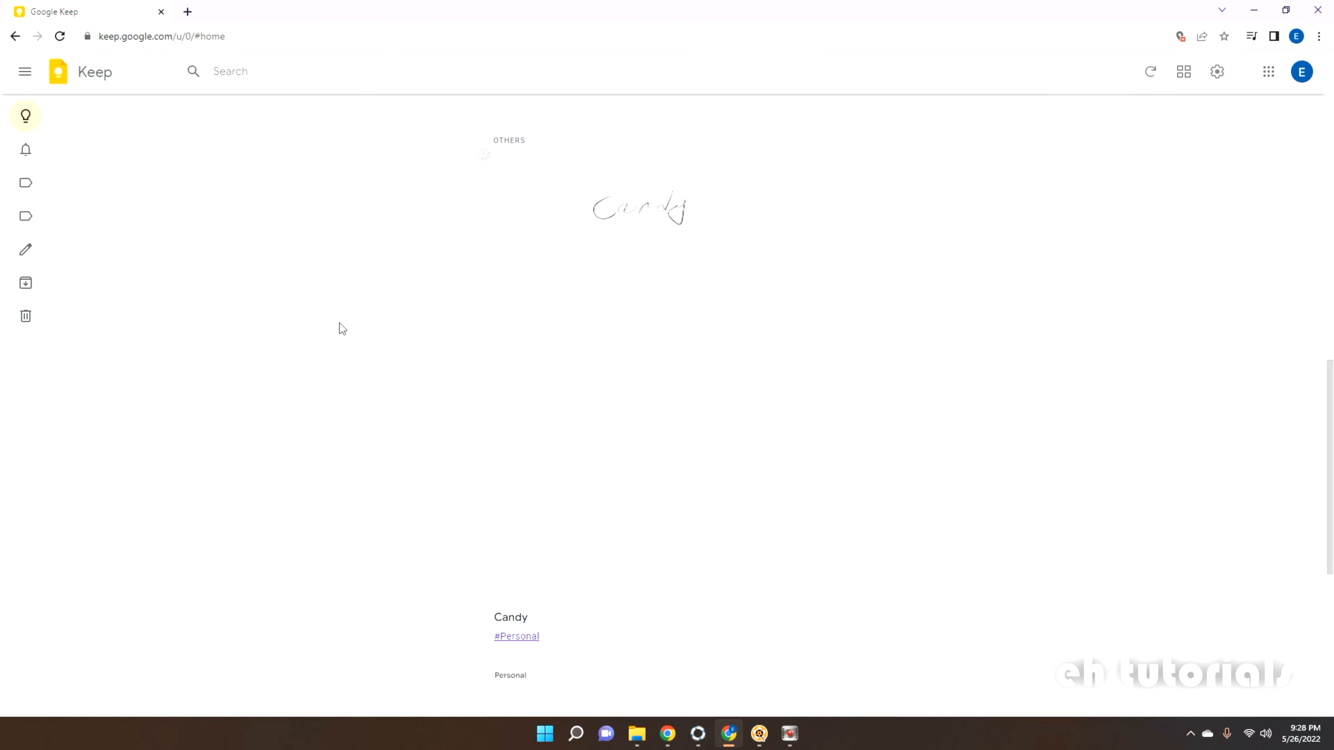
Browse the notes filed under the Personal label.
{"action": "left_click", "coordinate": [24, 227]}
{"action": "scroll", "coordinate": [575, 593], "scroll_direction": "down", "scroll_amount": 2}
{"action": "scroll", "coordinate": [575, 594], "scroll_direction": "down", "scroll_amount": 2}
{"action": "scroll", "coordinate": [21, 236], "scroll_direction": "up", "scroll_amount": 3}
{"action": "mouse_move", "coordinate": [17, 225]}
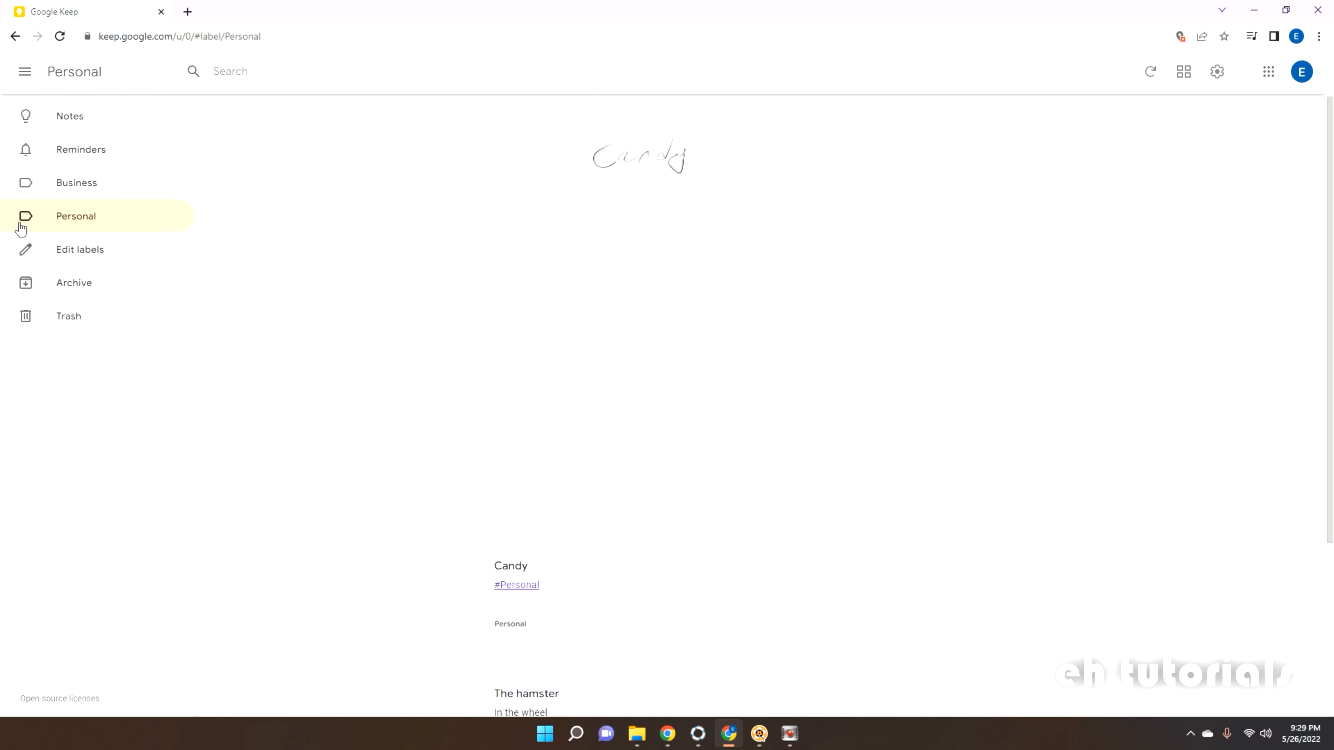
Browse the notes filed under the Business label.
{"action": "left_click", "coordinate": [58, 183]}
{"action": "scroll", "coordinate": [768, 272], "scroll_direction": "down", "scroll_amount": 5}
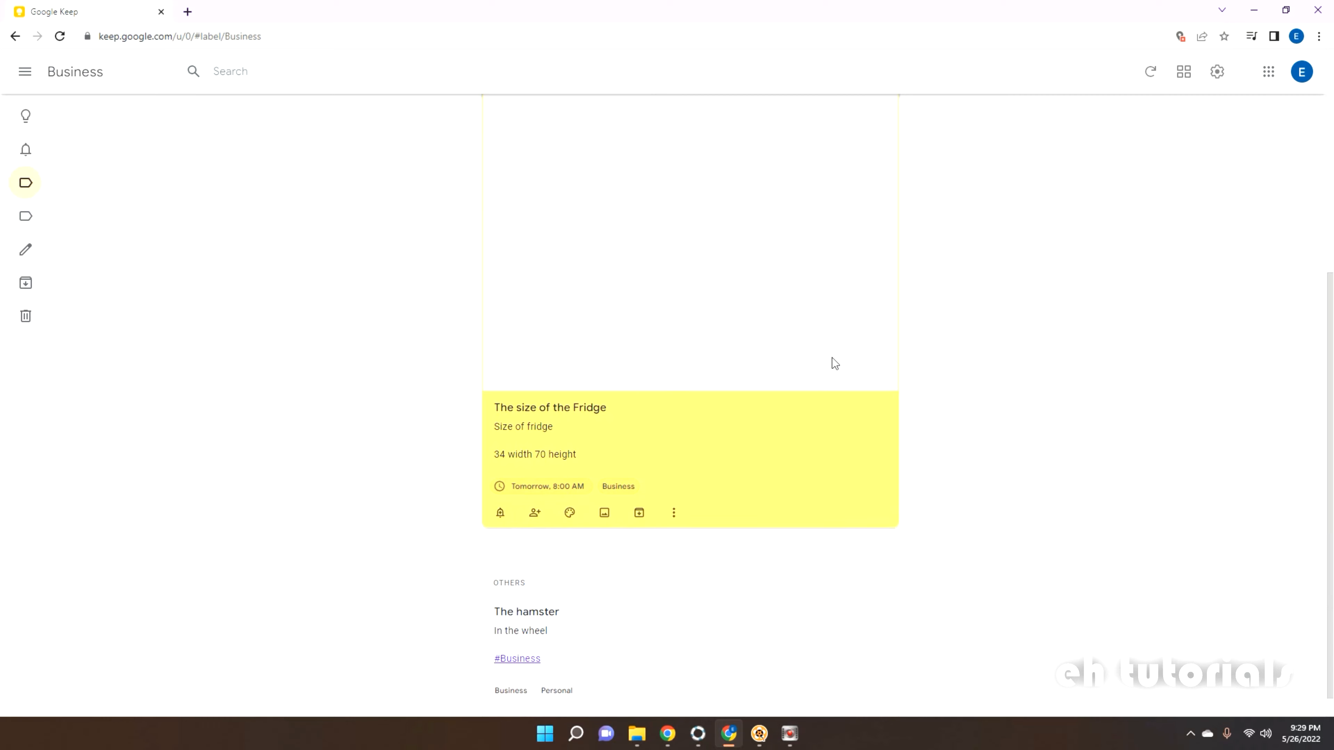
{"action": "scroll", "coordinate": [320, 478], "scroll_direction": "up", "scroll_amount": 7}
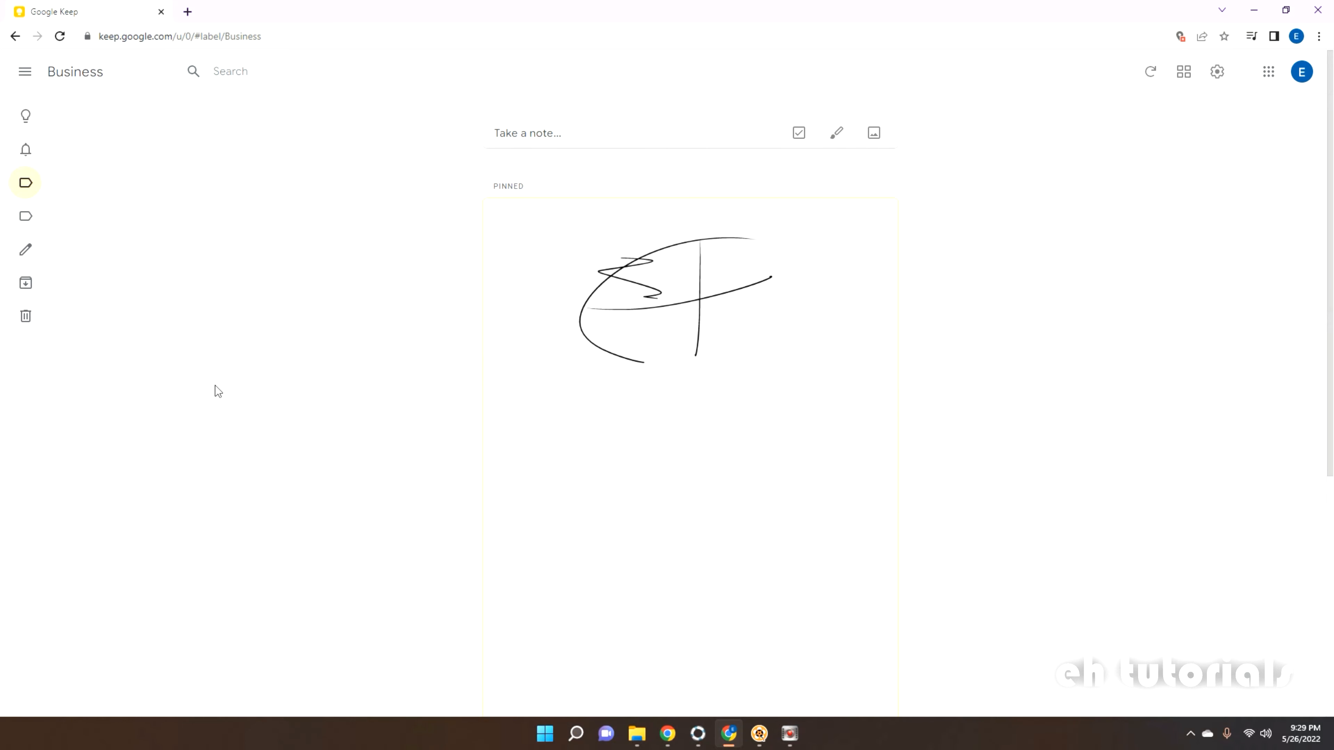
{"action": "scroll", "coordinate": [862, 570], "scroll_direction": "down", "scroll_amount": 6}
{"action": "scroll", "coordinate": [330, 453], "scroll_direction": "up", "scroll_amount": 7}
Switch the notes to grid view and unpin the note "The size of the Fridge".
{"action": "left_click", "coordinate": [1186, 74]}
{"action": "scroll", "coordinate": [538, 592], "scroll_direction": "down", "scroll_amount": 2}
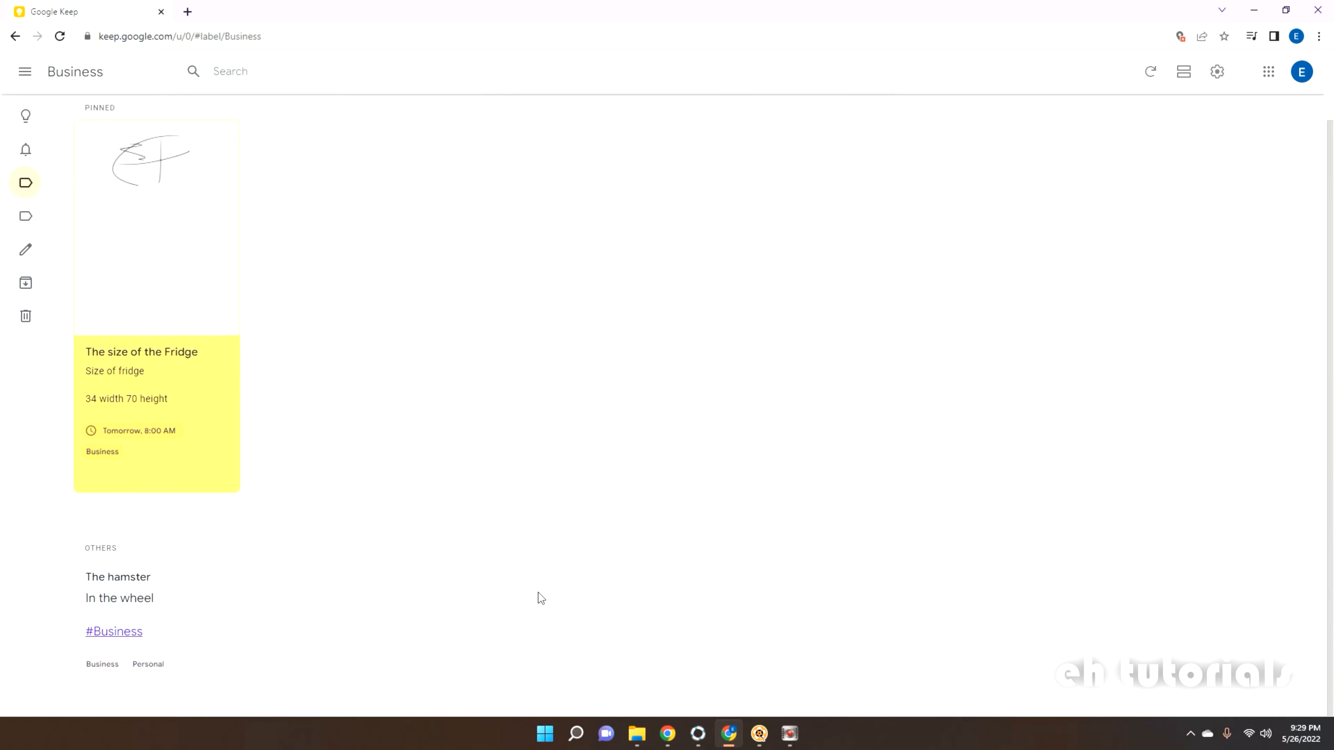
{"action": "scroll", "coordinate": [543, 601], "scroll_direction": "up", "scroll_amount": 2}
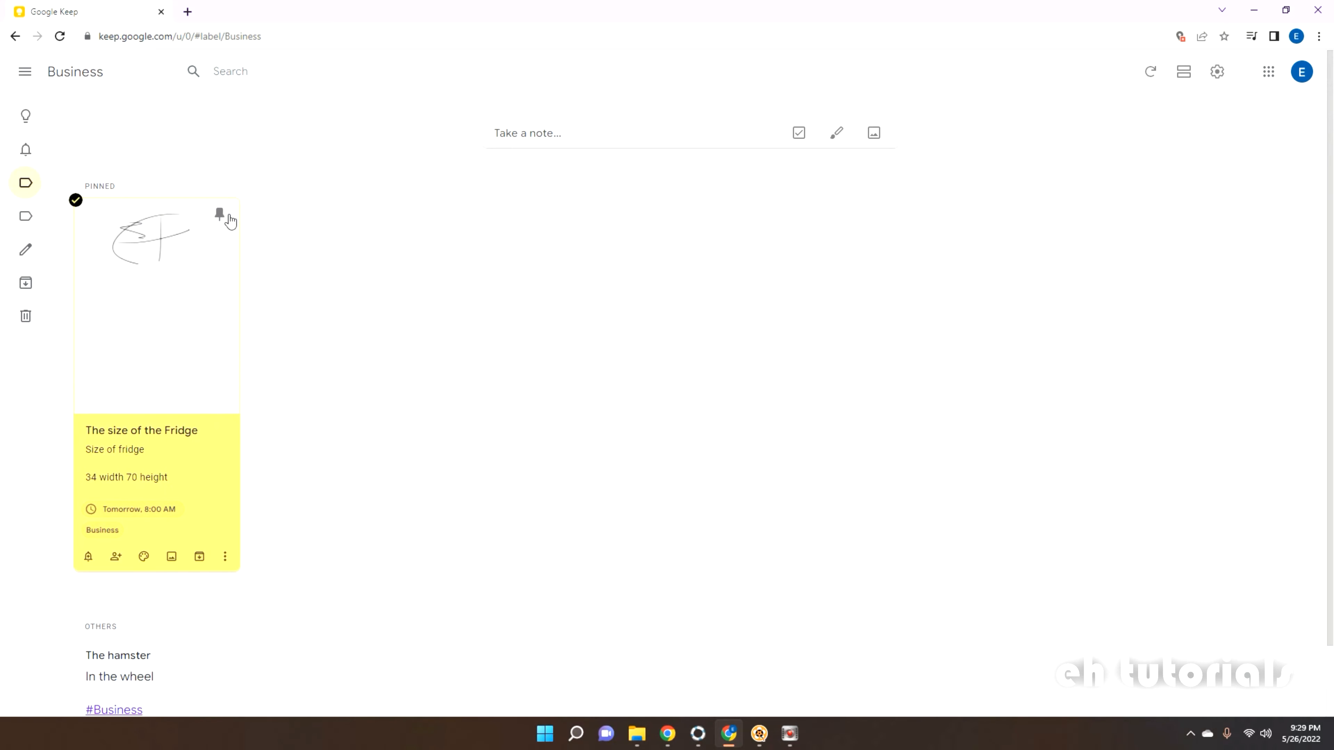
{"action": "left_click", "coordinate": [228, 214]}
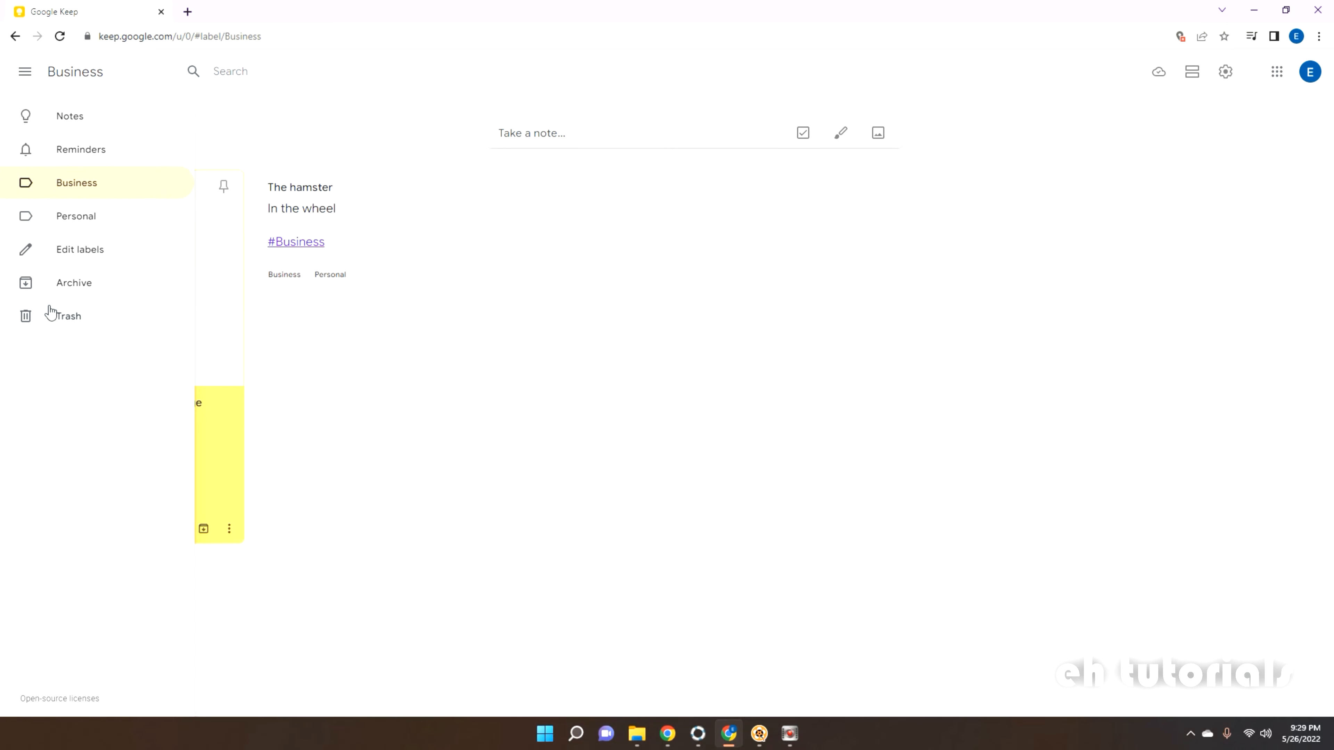
View the archived notes and the label editor, closing the editor without changing any label.
{"action": "left_click", "coordinate": [67, 293]}
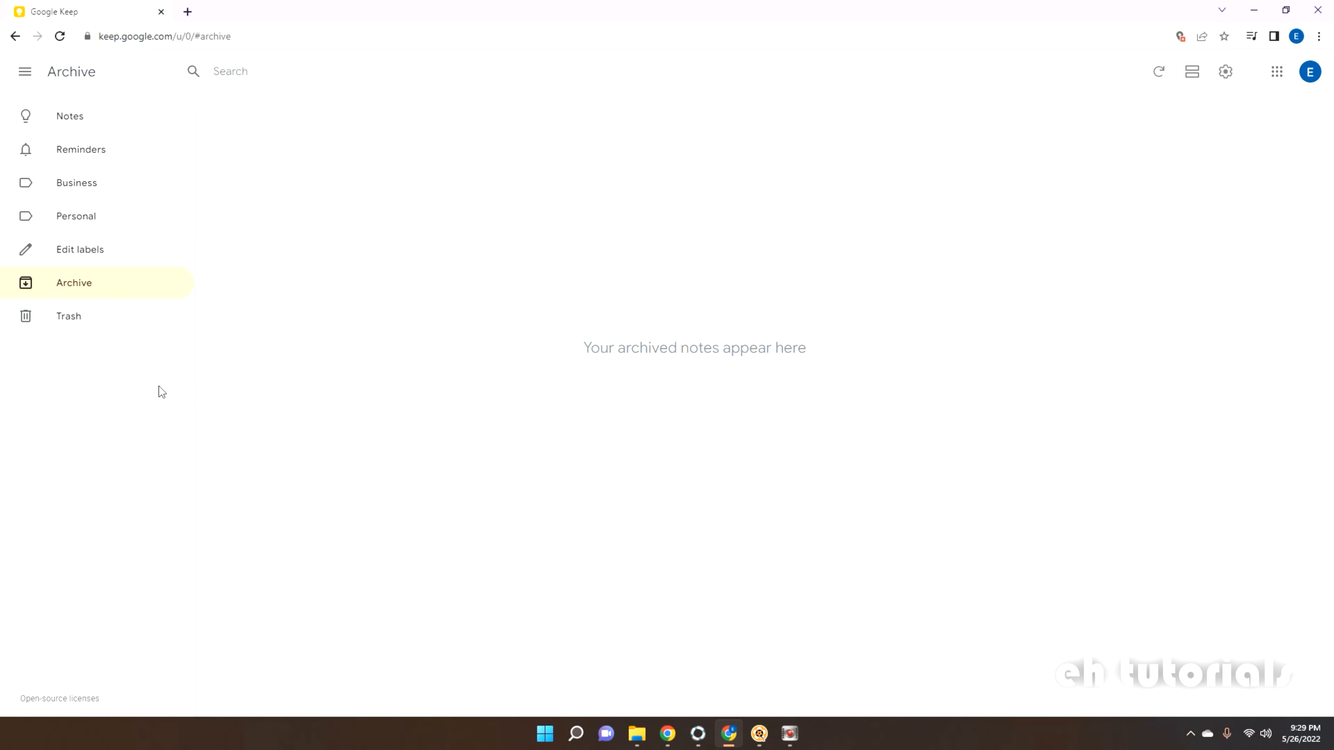
{"action": "mouse_move", "coordinate": [26, 263]}
{"action": "left_click", "coordinate": [60, 255]}
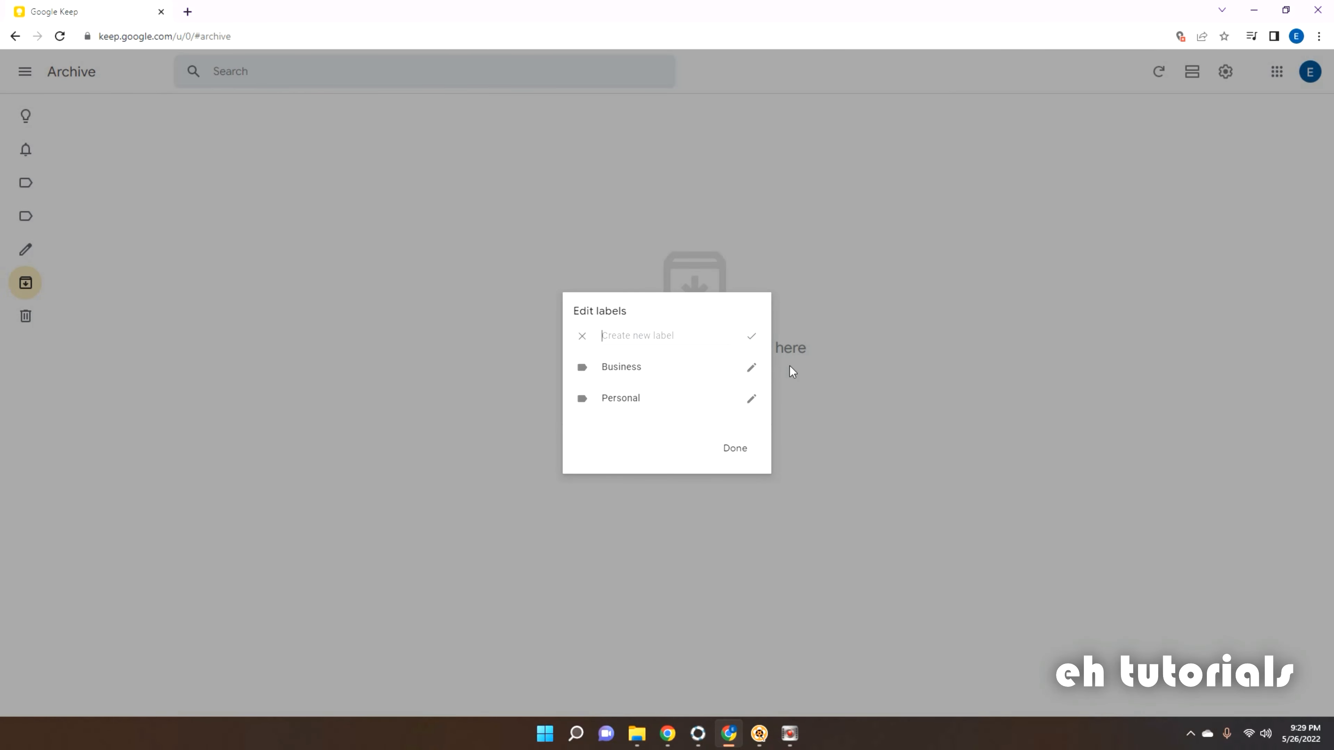
{"action": "left_click", "coordinate": [734, 448]}
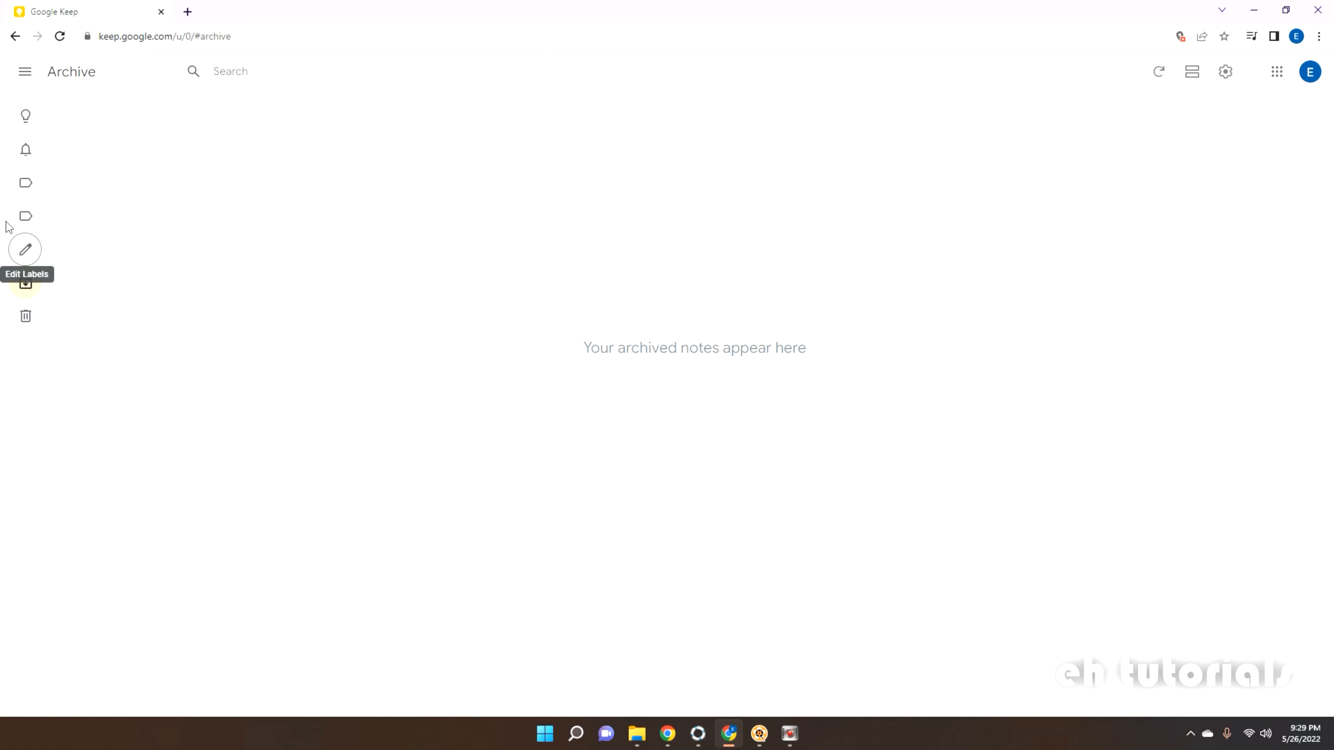
Check the Personal and Business label views in grid layout and return to all notes.
{"action": "left_click", "coordinate": [24, 216]}
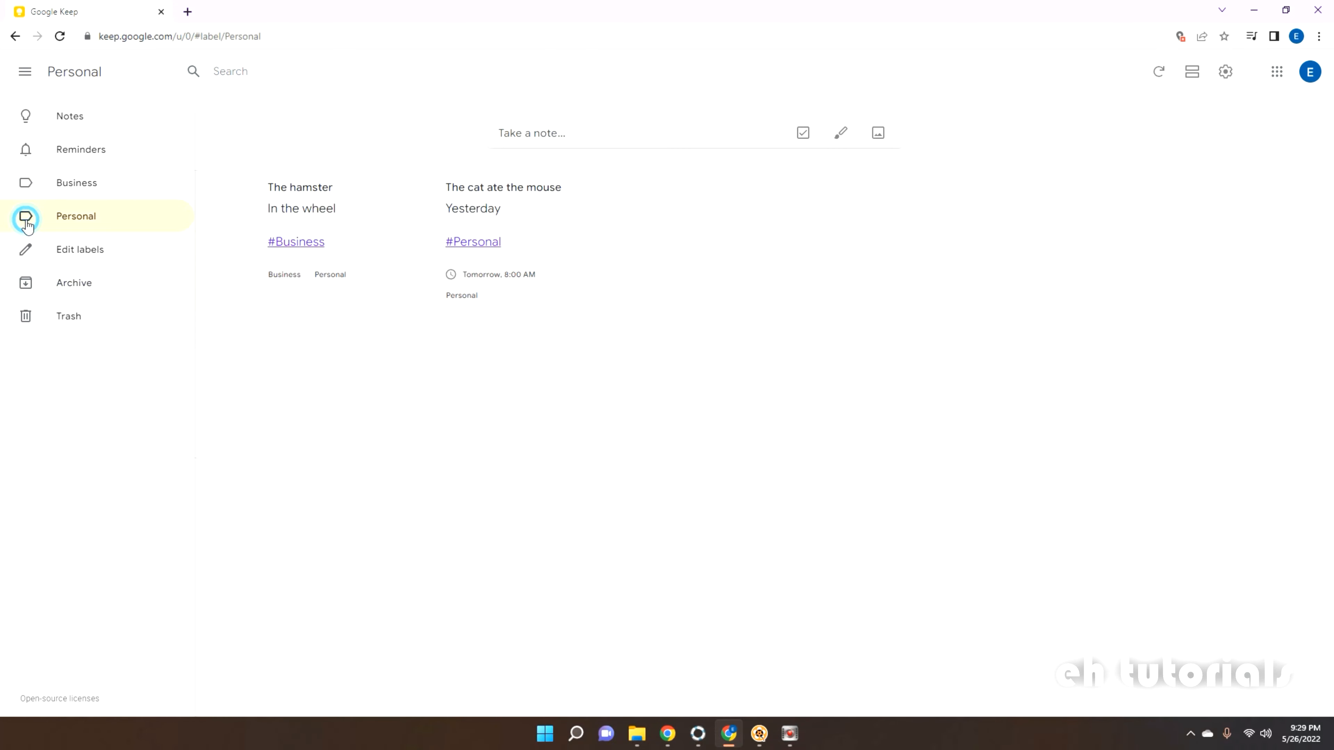
{"action": "left_click", "coordinate": [49, 188]}
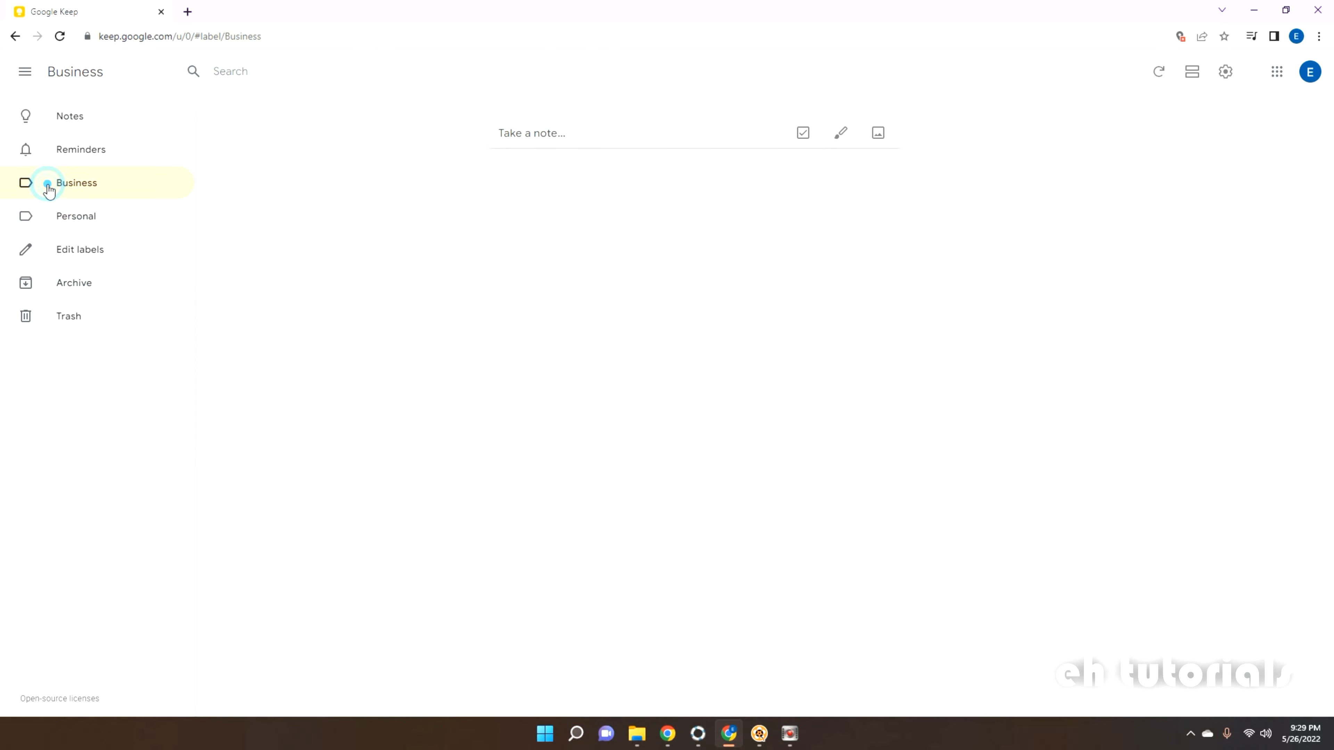
{"action": "left_click", "coordinate": [65, 117]}
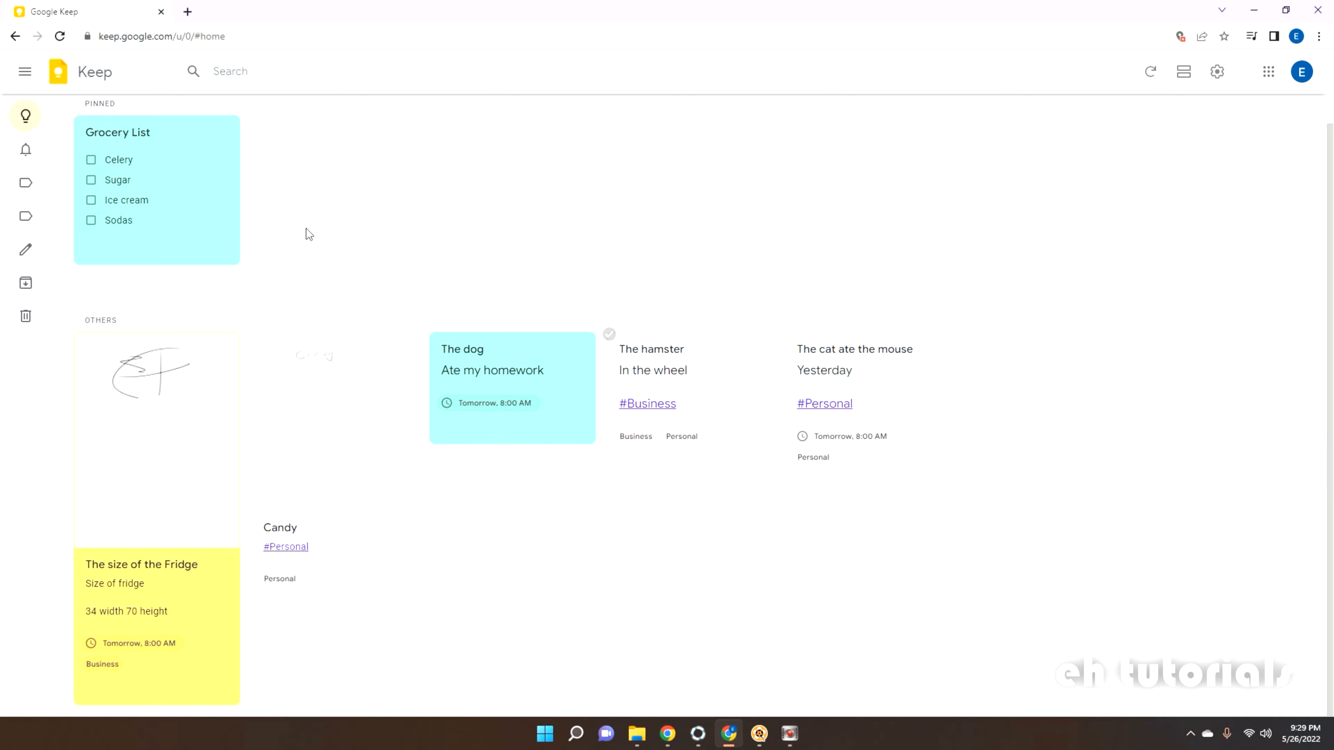
View the photo choices for a new note with image and cancel the file selection.
{"action": "scroll", "coordinate": [548, 302], "scroll_direction": "up", "scroll_amount": 2}
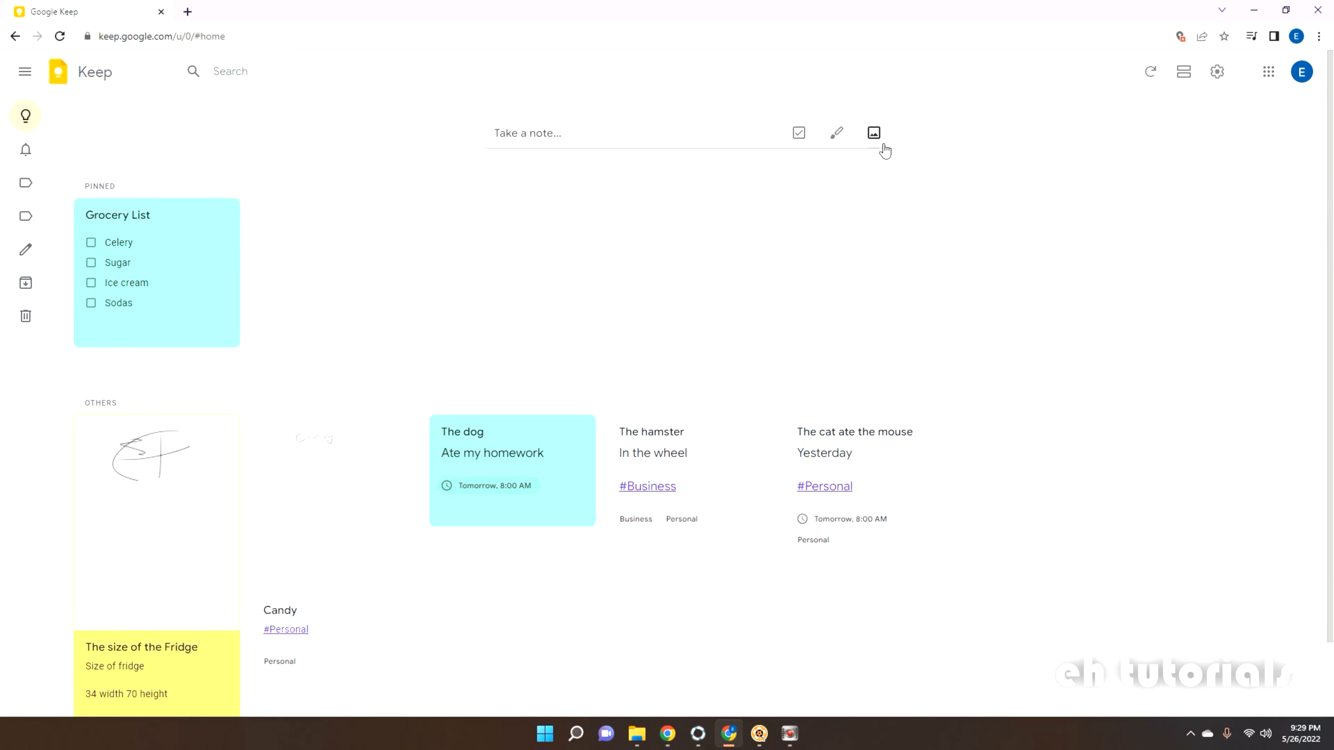
{"action": "left_click", "coordinate": [875, 134]}
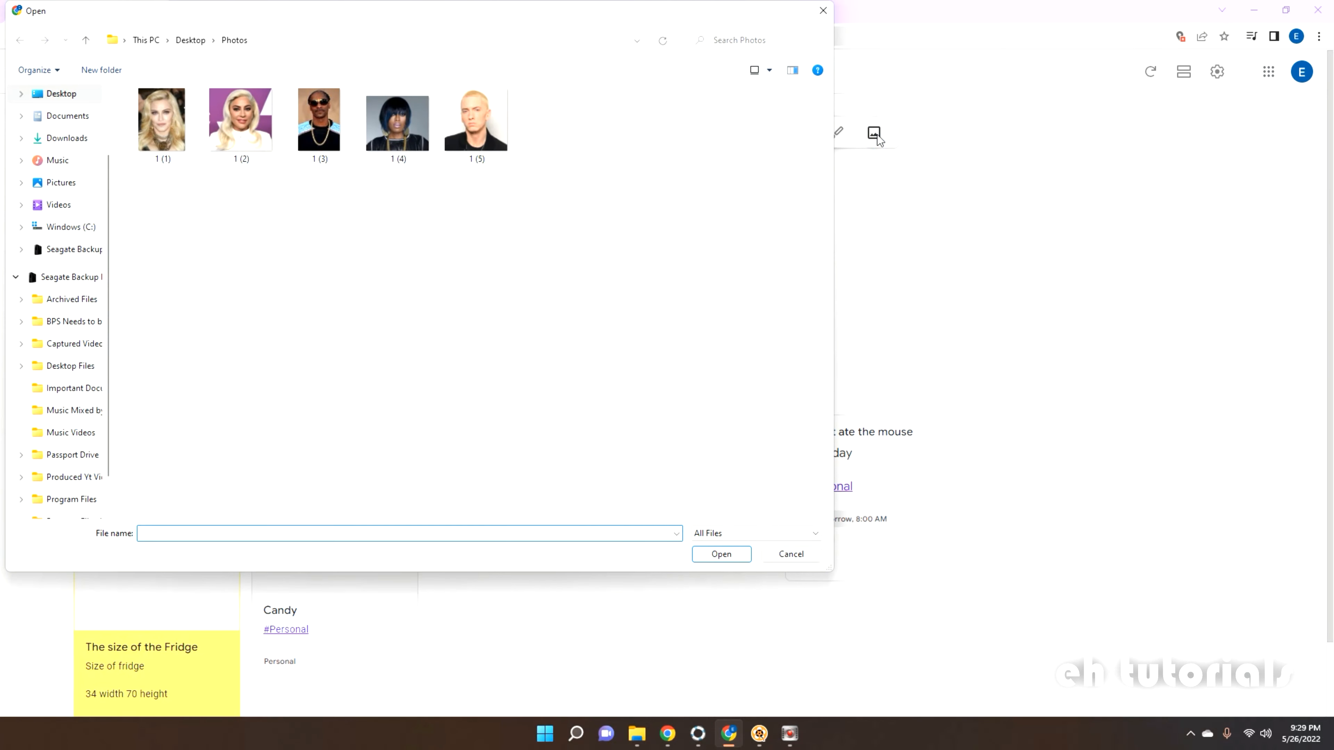
{"action": "key", "text": "Escape"}
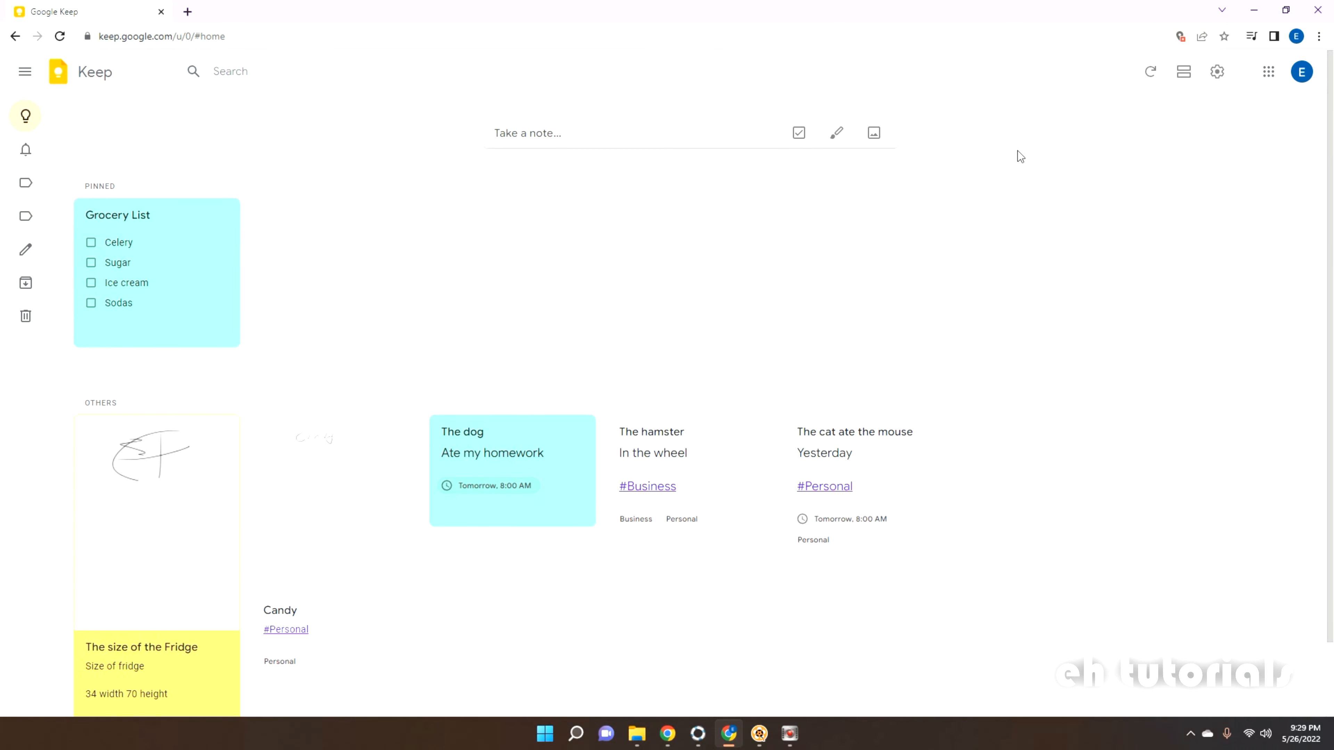
Create a new image note from the photo "1 (3)" in the Photos folder, leaving its title and text empty, and close it.
{"action": "mouse_move", "coordinate": [583, 742]}
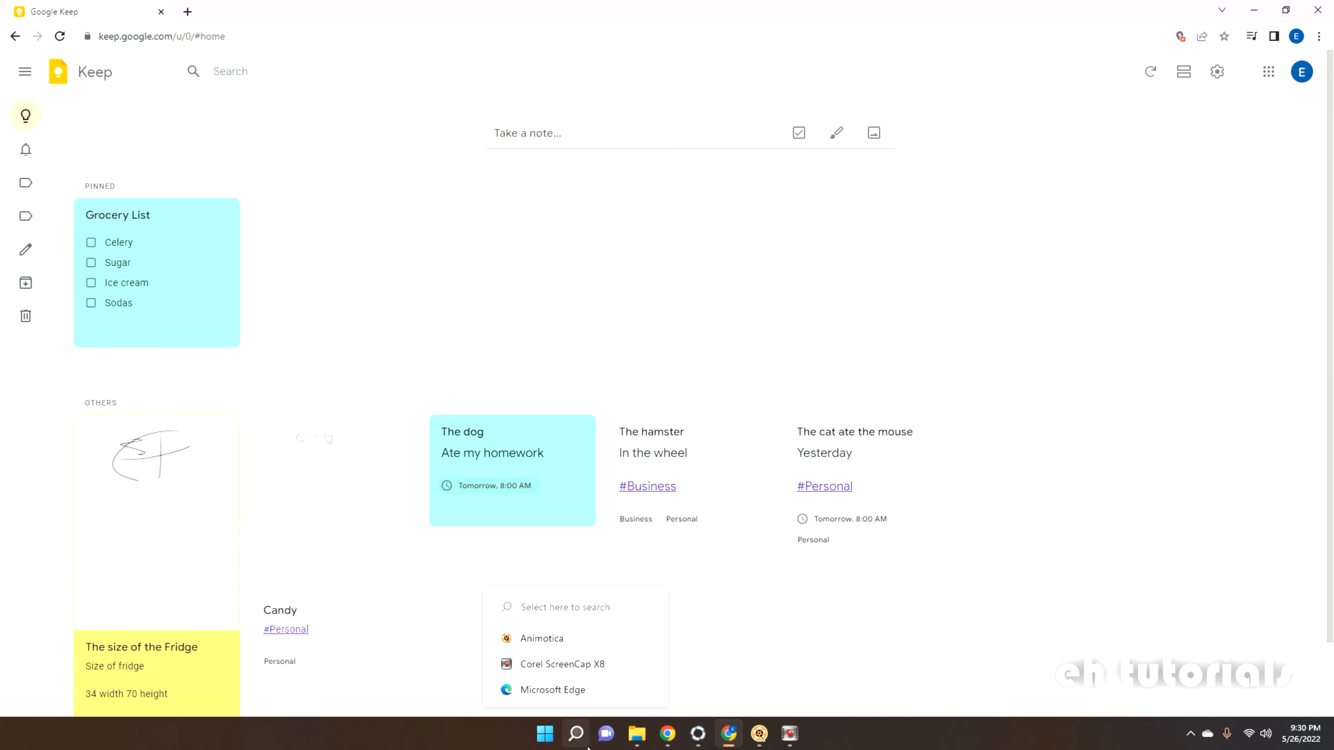
{"action": "left_click", "coordinate": [874, 133]}
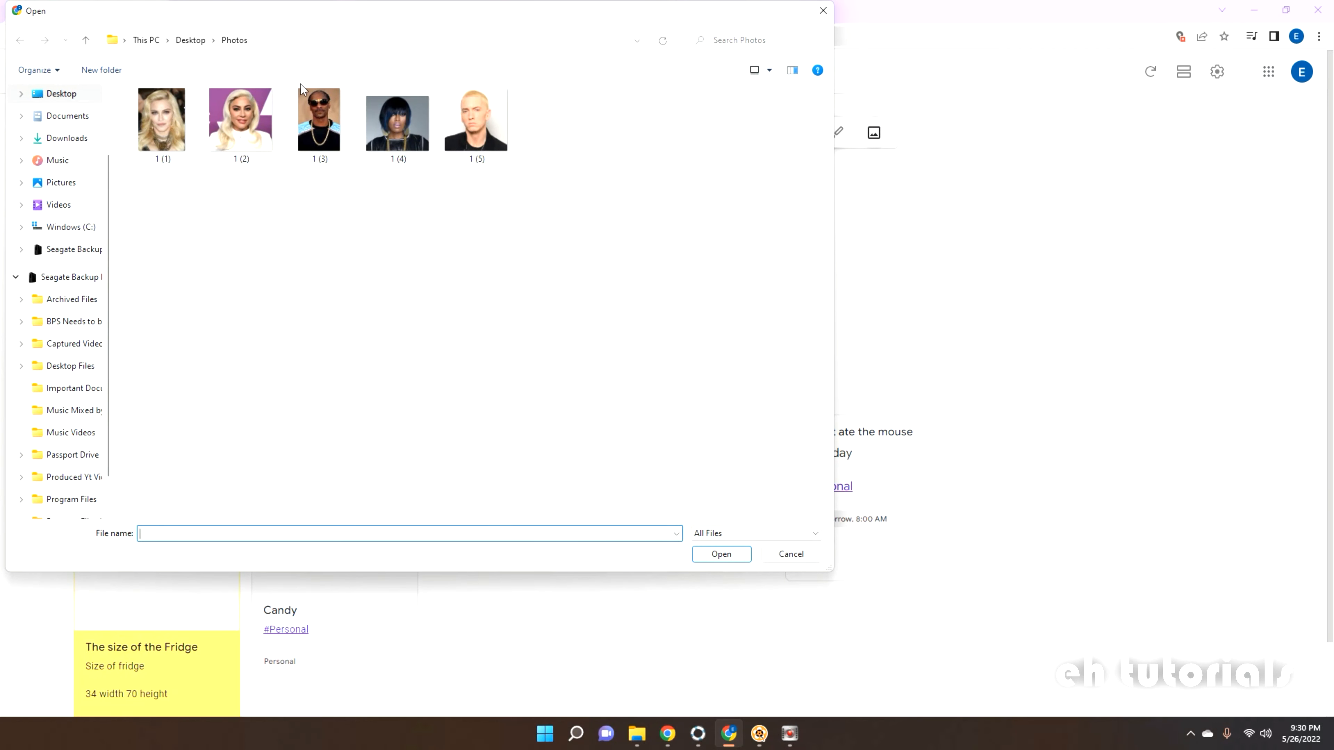
{"action": "left_click", "coordinate": [340, 136]}
{"action": "left_click", "coordinate": [741, 552]}
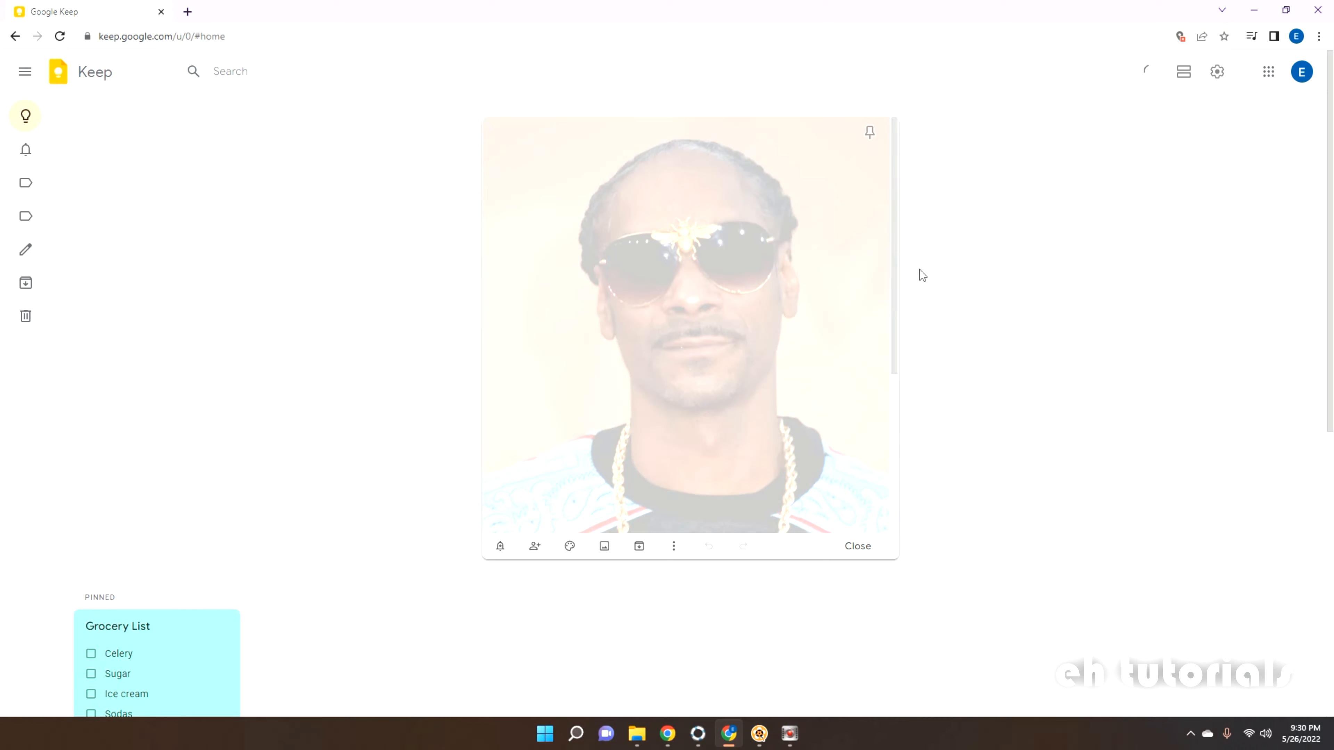
{"action": "left_click_drag", "start_coordinate": [890, 275], "coordinate": [894, 442]}
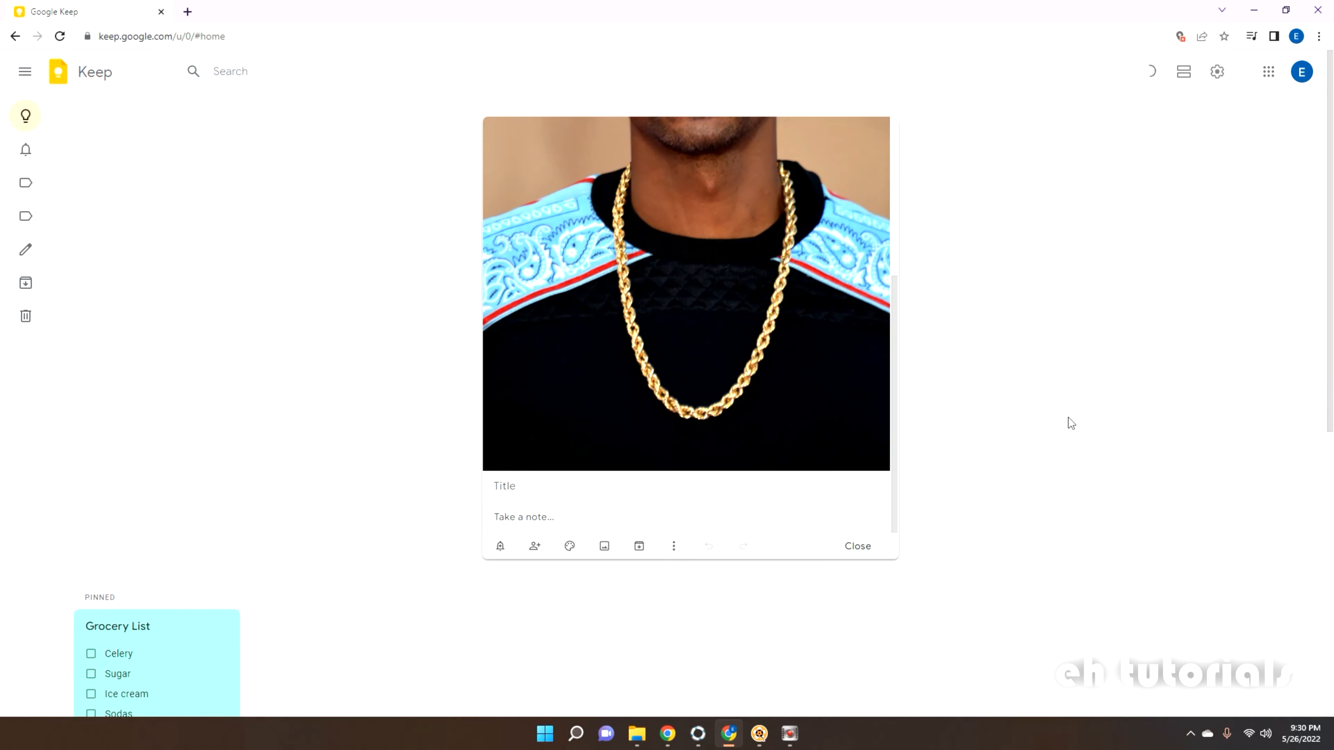
{"action": "left_click", "coordinate": [1068, 418]}
{"action": "scroll", "coordinate": [422, 689], "scroll_direction": "down", "scroll_amount": 2}
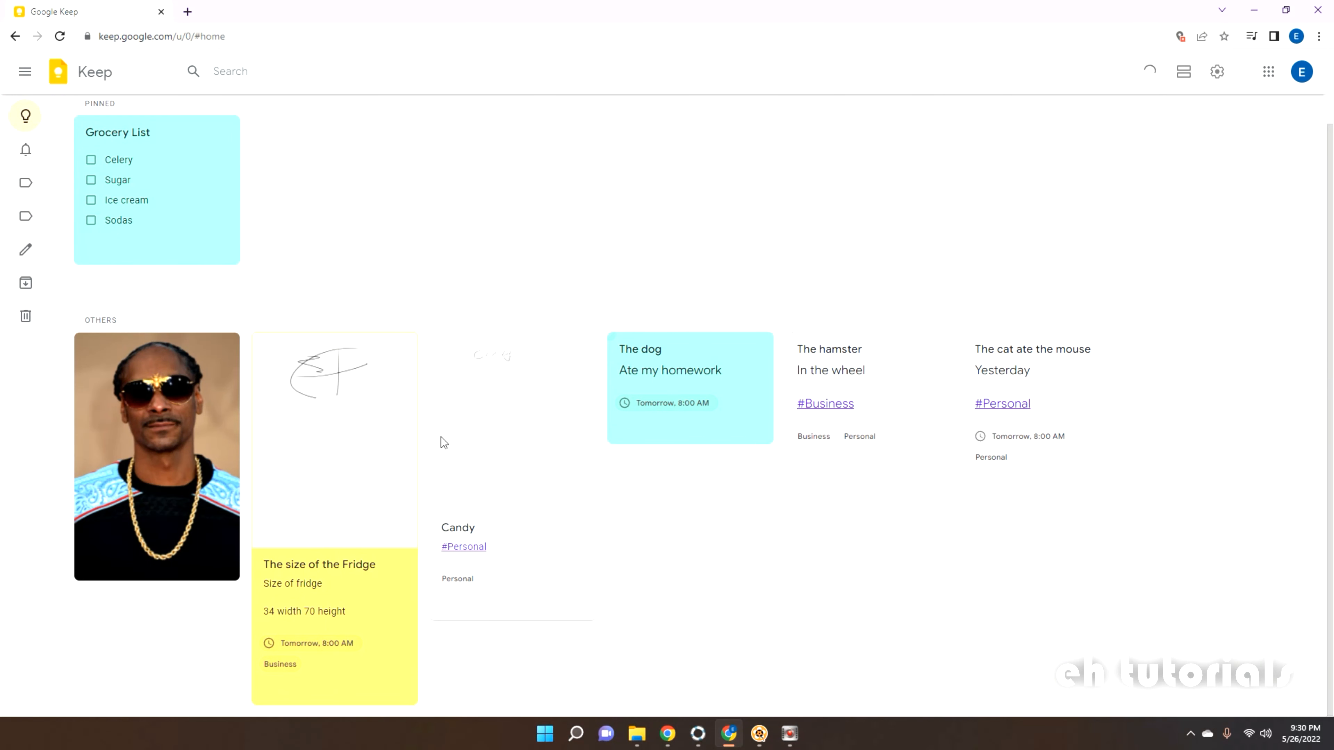
View the collaborator sharing options of the new image note and close them without adding anyone.
{"action": "mouse_move", "coordinate": [440, 442]}
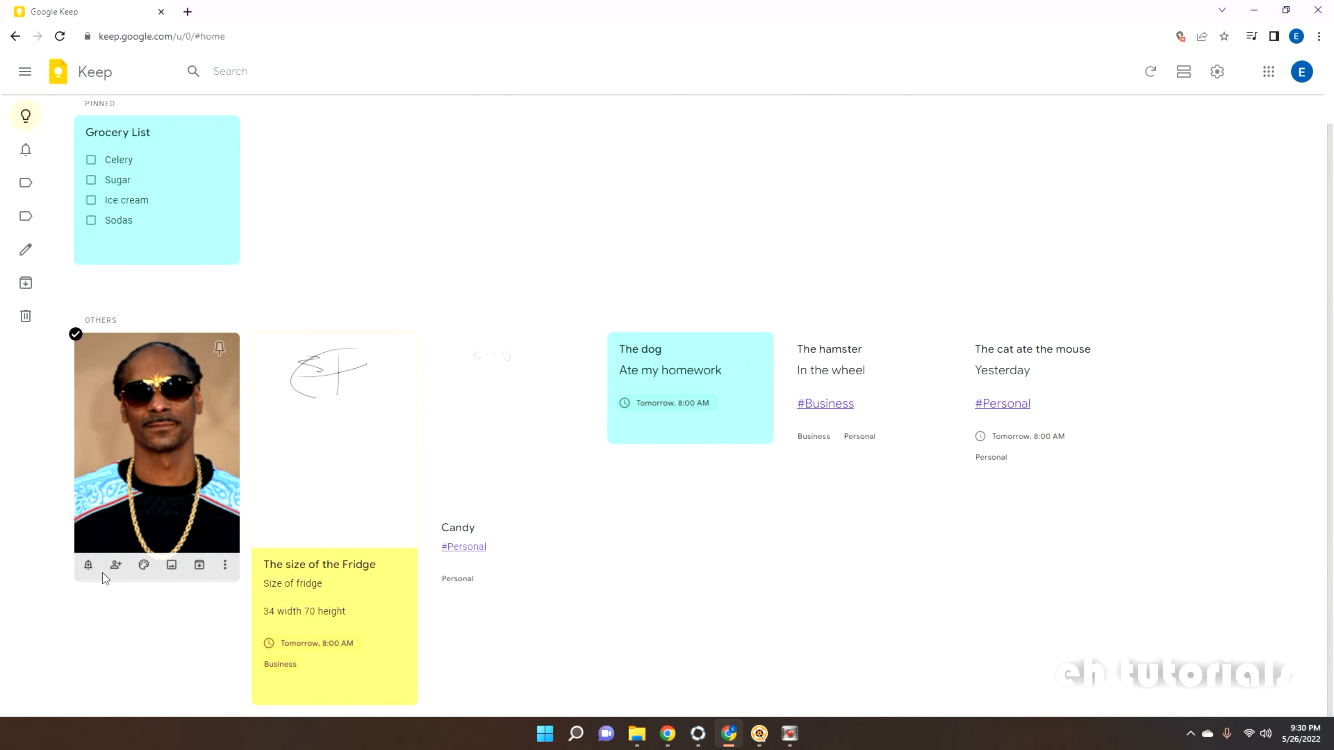
{"action": "left_click", "coordinate": [116, 564]}
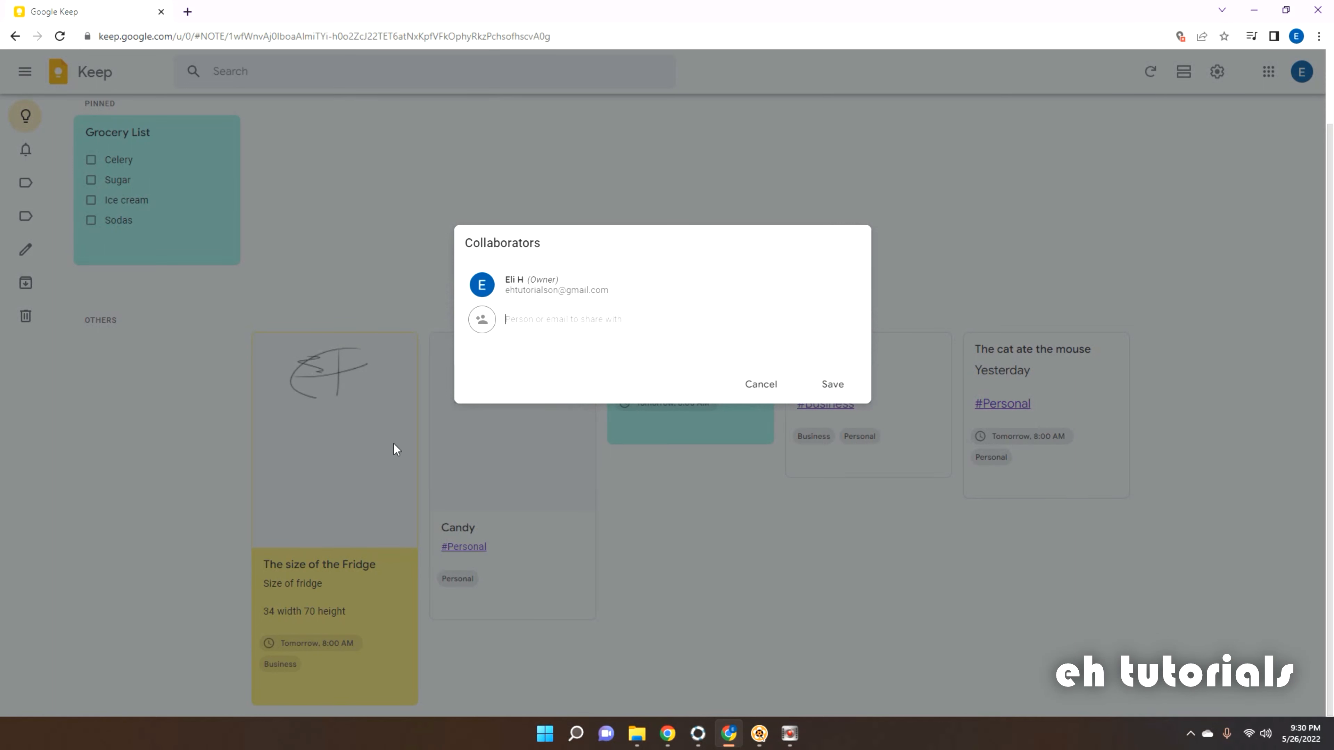
{"action": "left_click", "coordinate": [529, 321]}
{"action": "left_click", "coordinate": [937, 265]}
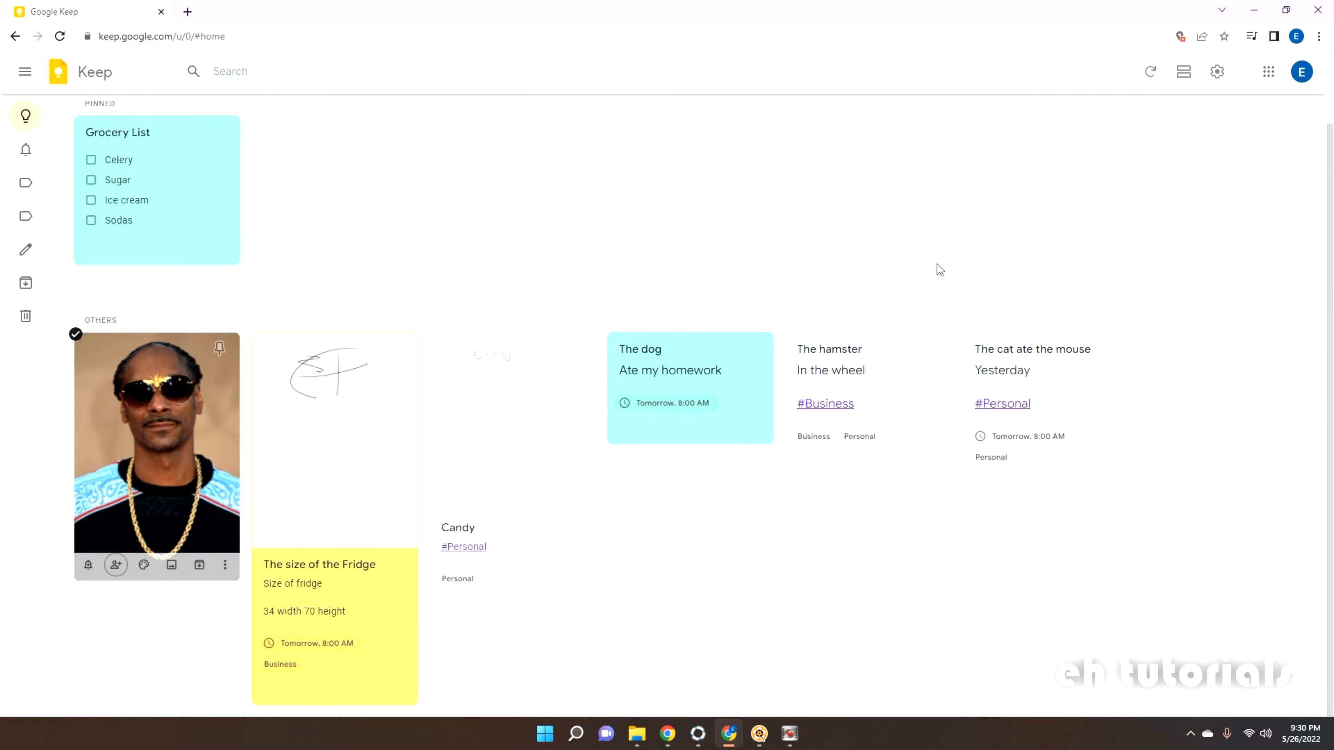